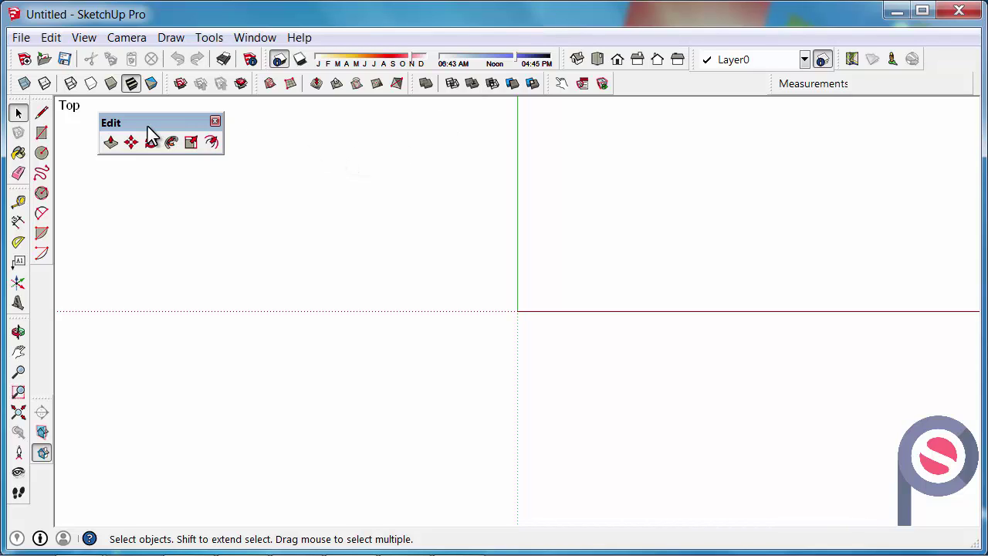
- Open the toolbar settings from the menus, then close them again
{"action": "left_click", "coordinate": [53, 38]}
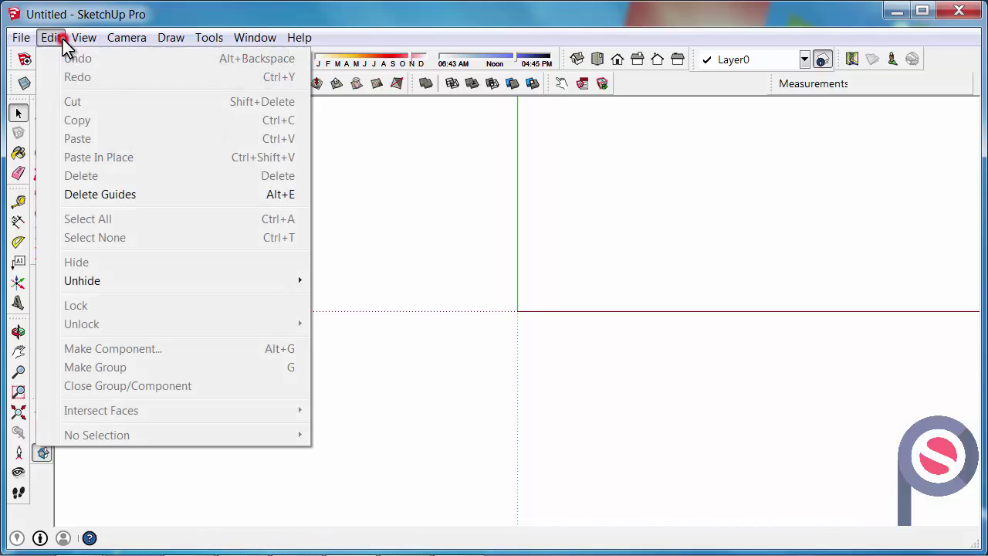
{"action": "mouse_move", "coordinate": [84, 37]}
{"action": "left_click", "coordinate": [77, 60]}
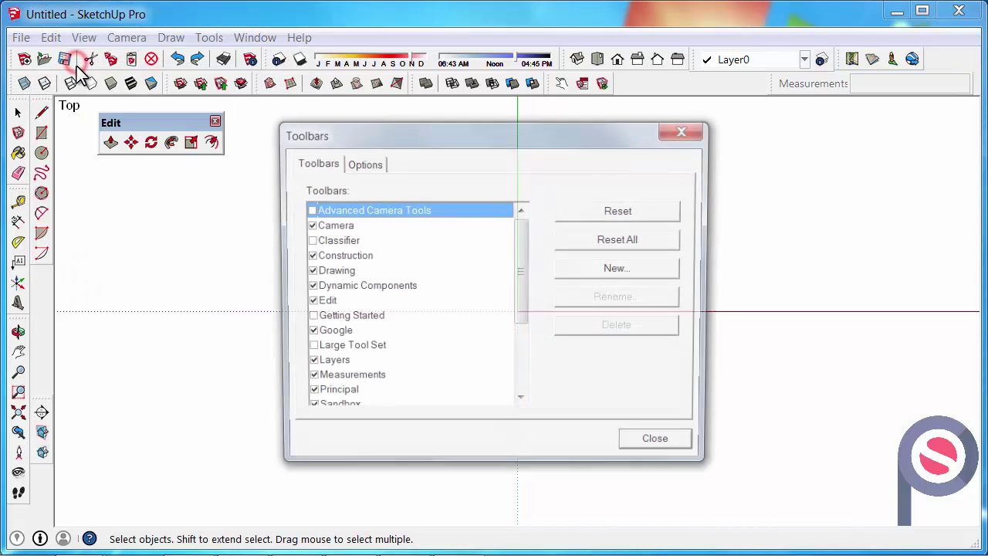
{"action": "left_click", "coordinate": [633, 446]}
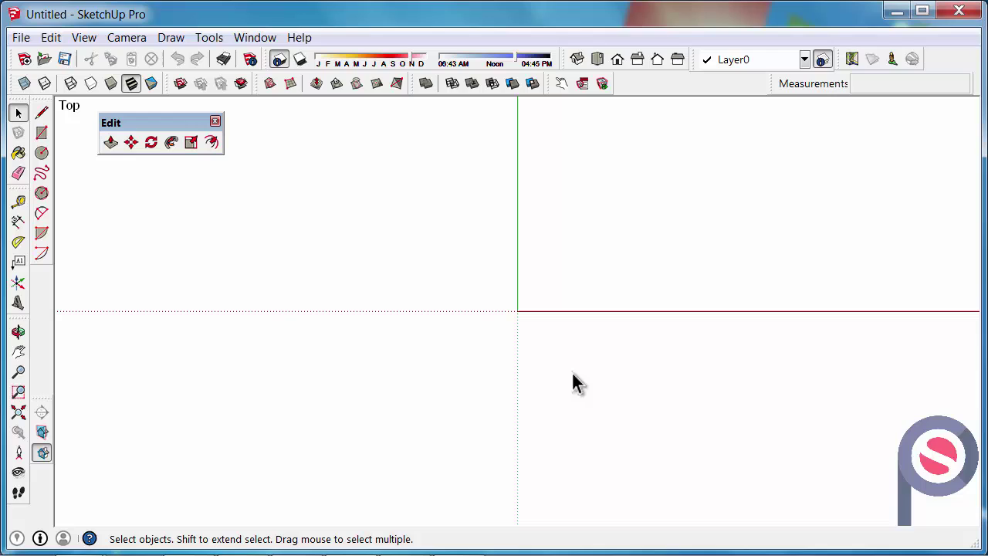
- Draw a radius-50 circle centred on the origin, then zoom out to a 3D view
{"action": "left_click", "coordinate": [42, 152]}
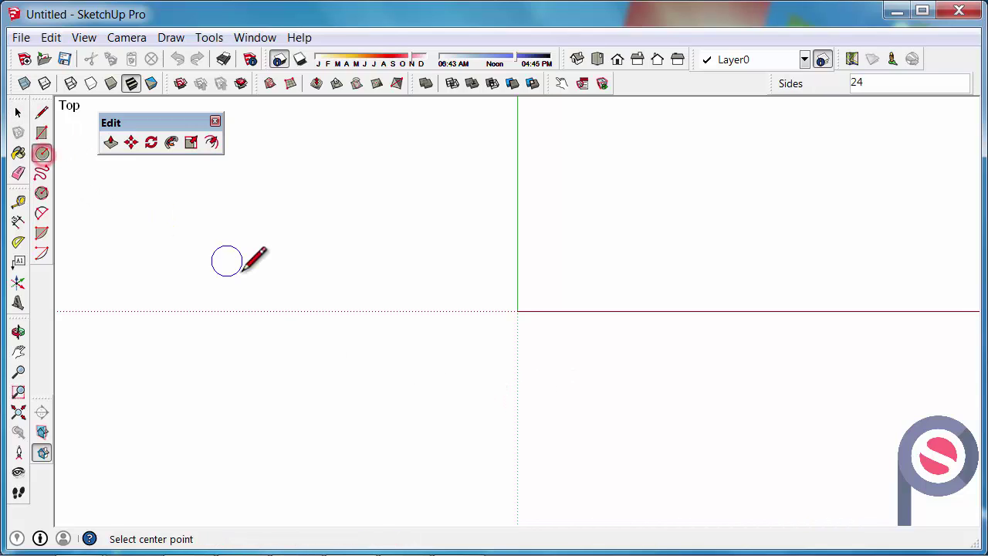
{"action": "left_click", "coordinate": [517, 311]}
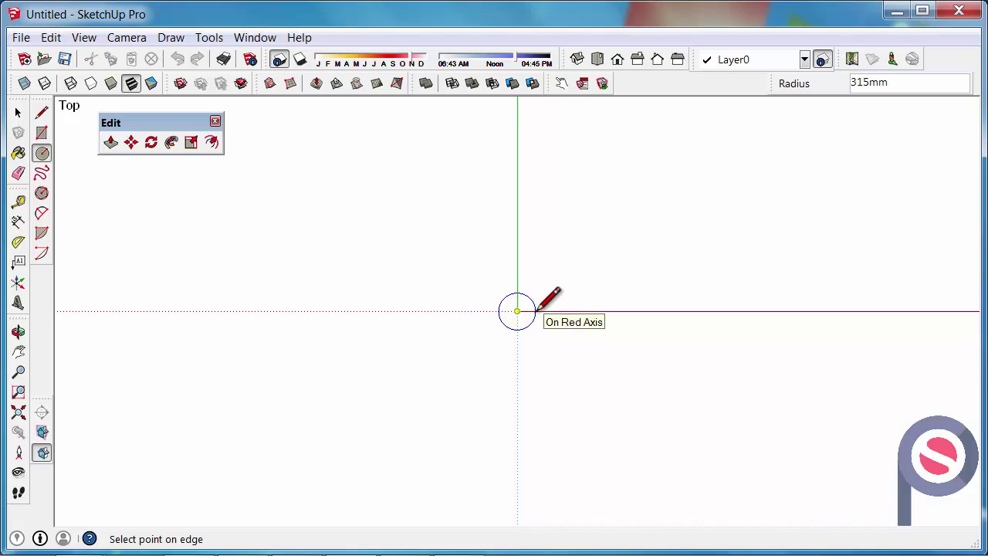
{"action": "key", "text": "Return"}
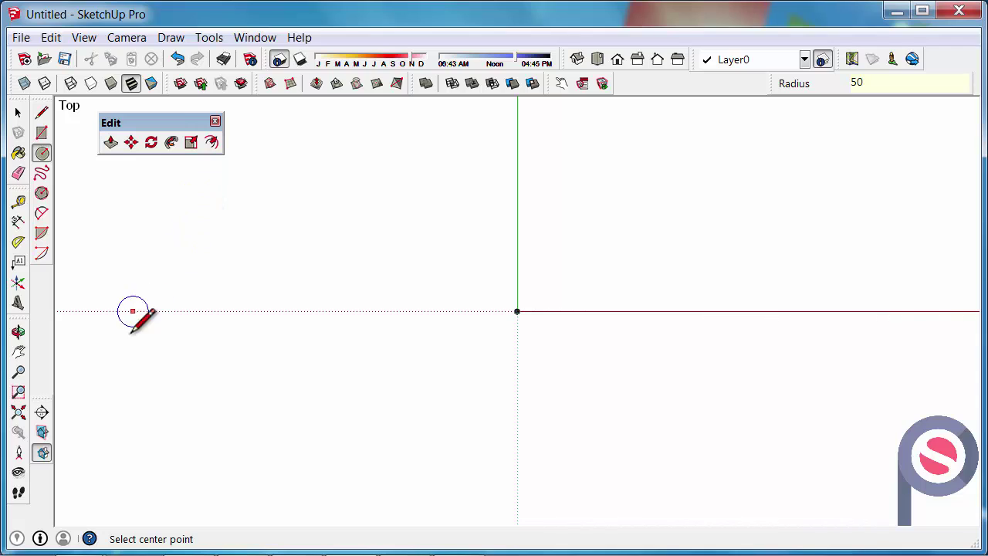
{"action": "left_click", "coordinate": [19, 412]}
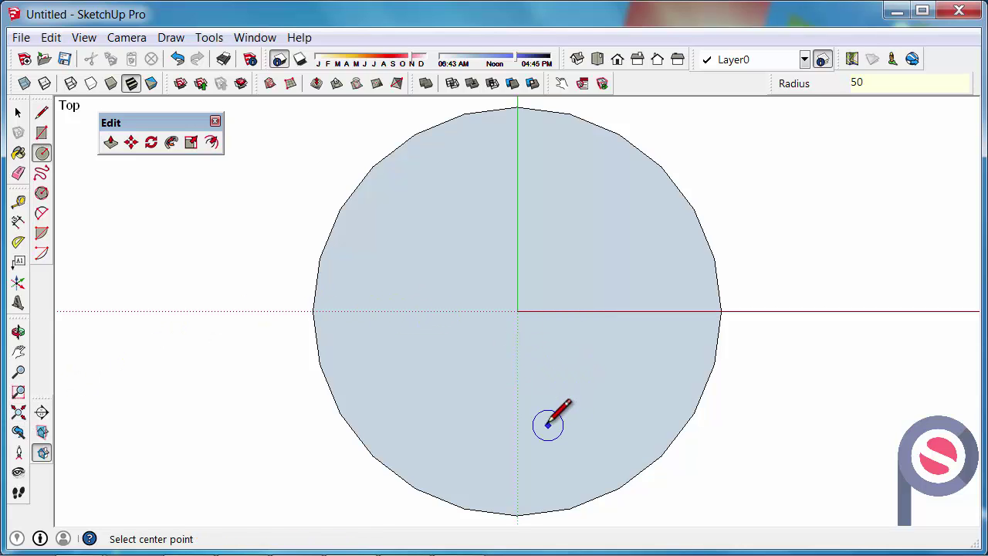
{"action": "middle_click_drag", "start_coordinate": [544, 421], "coordinate": [348, 419]}
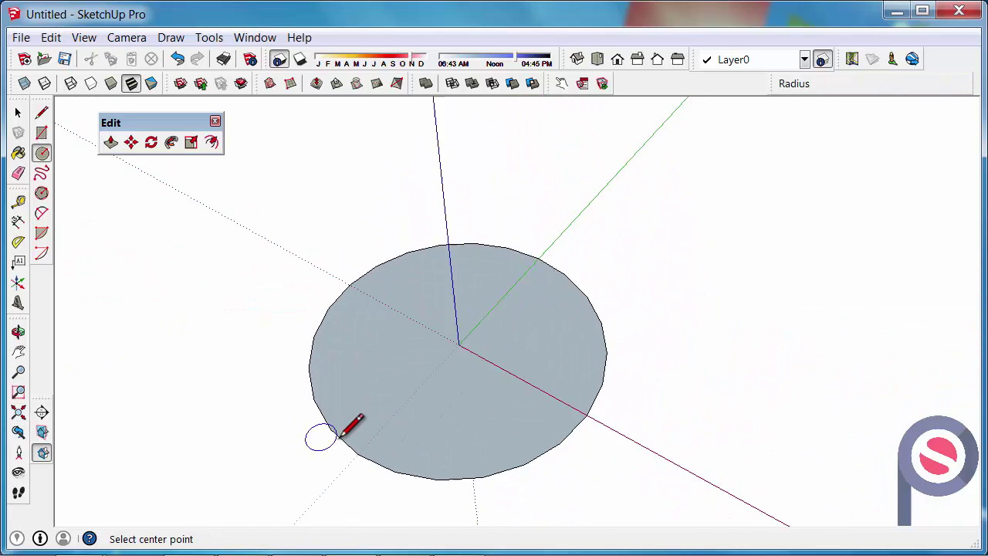
{"action": "scroll", "coordinate": [356, 452], "scroll_direction": "down", "scroll_amount": 2}
{"action": "scroll", "coordinate": [358, 451], "scroll_direction": "down", "scroll_amount": 1}
{"action": "scroll", "coordinate": [458, 470], "scroll_direction": "down", "scroll_amount": 1}
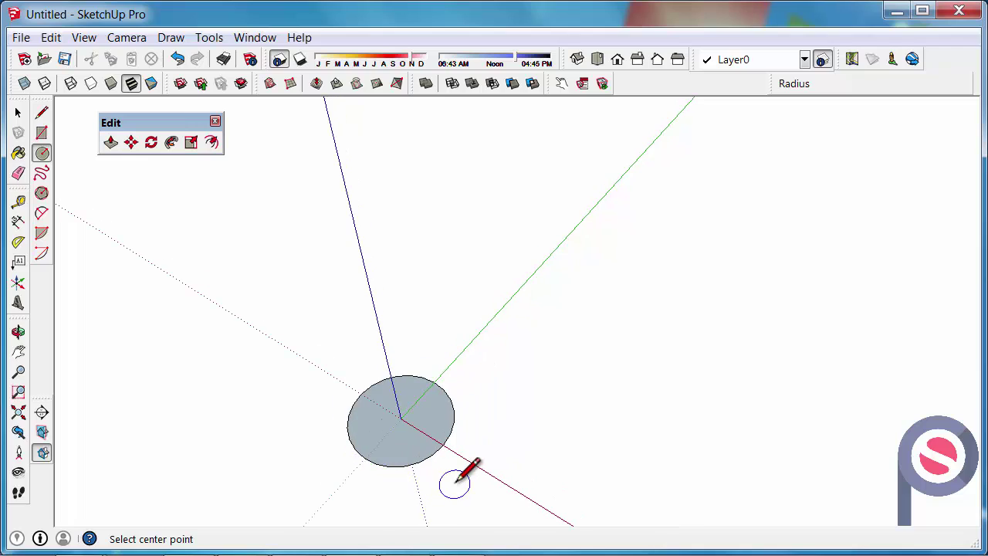
{"action": "scroll", "coordinate": [455, 480], "scroll_direction": "down", "scroll_amount": 1}
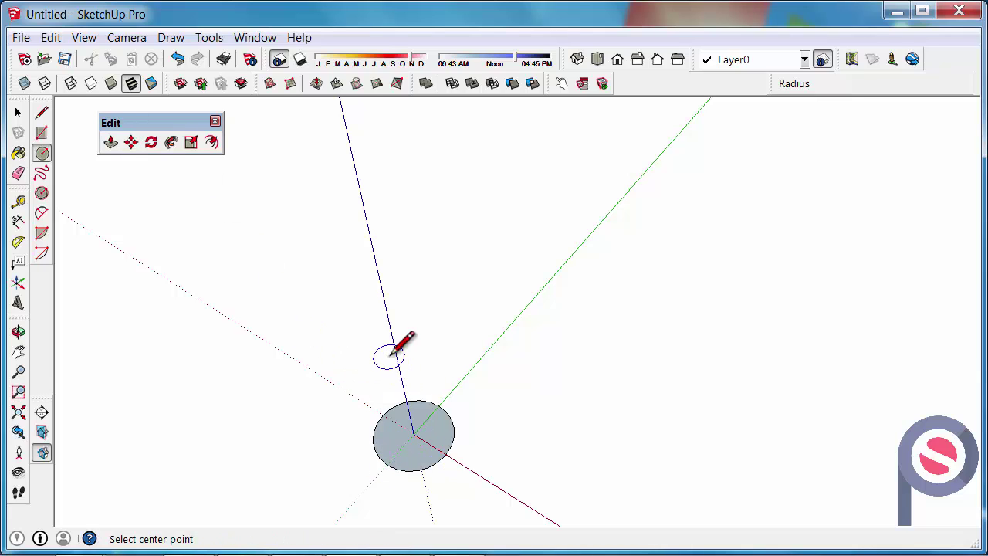
{"action": "scroll", "coordinate": [545, 480], "scroll_direction": "down", "scroll_amount": 1}
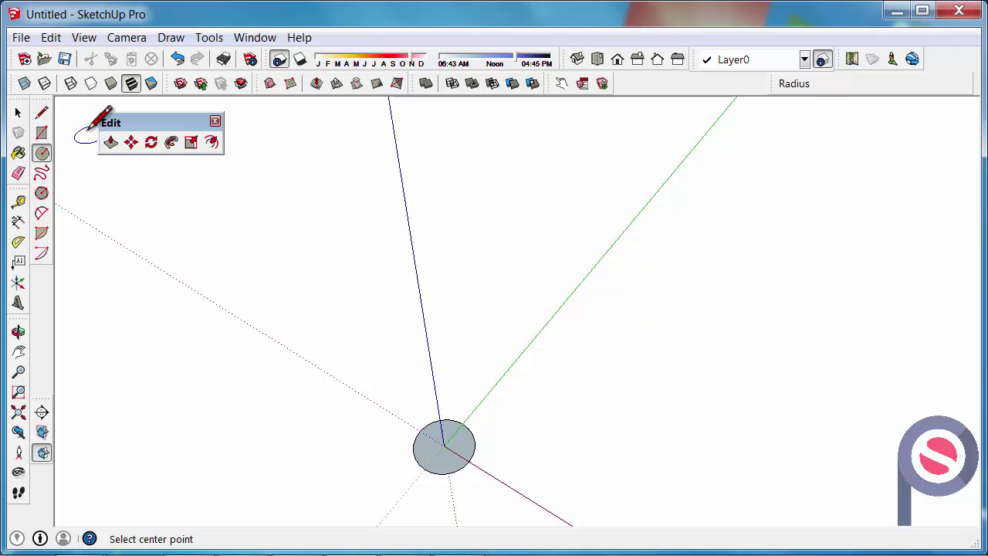
- Draw a 1000 mm vertical line up the blue axis from the origin
{"action": "left_click", "coordinate": [42, 113]}
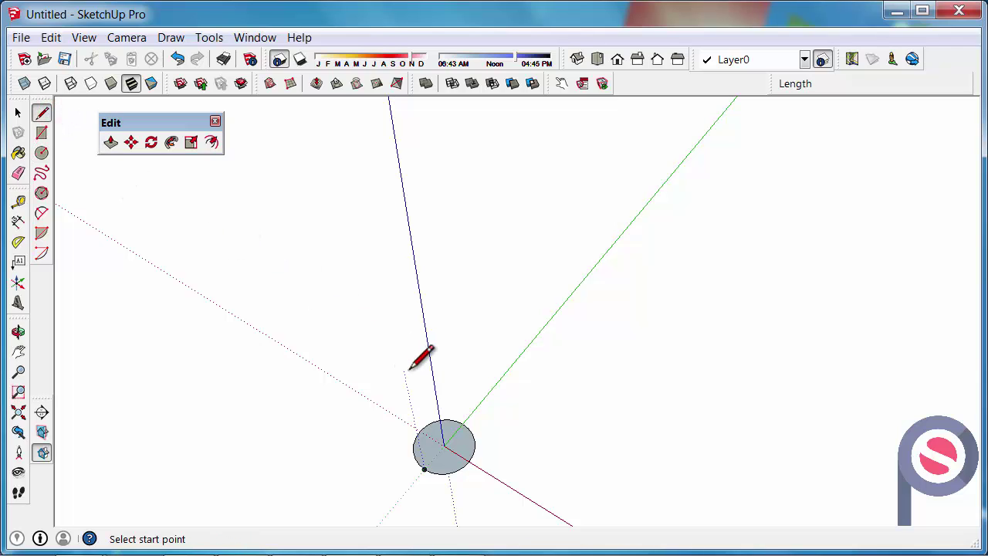
{"action": "scroll", "coordinate": [472, 477], "scroll_direction": "up", "scroll_amount": 2}
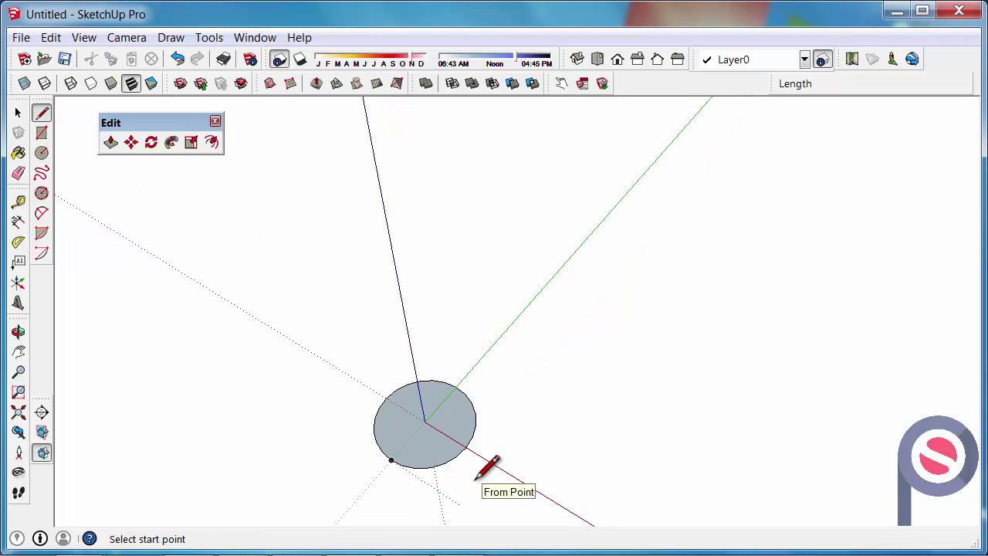
{"action": "left_click", "coordinate": [423, 422]}
{"action": "scroll", "coordinate": [451, 466], "scroll_direction": "down", "scroll_amount": 2}
{"action": "scroll", "coordinate": [450, 466], "scroll_direction": "down", "scroll_amount": 2}
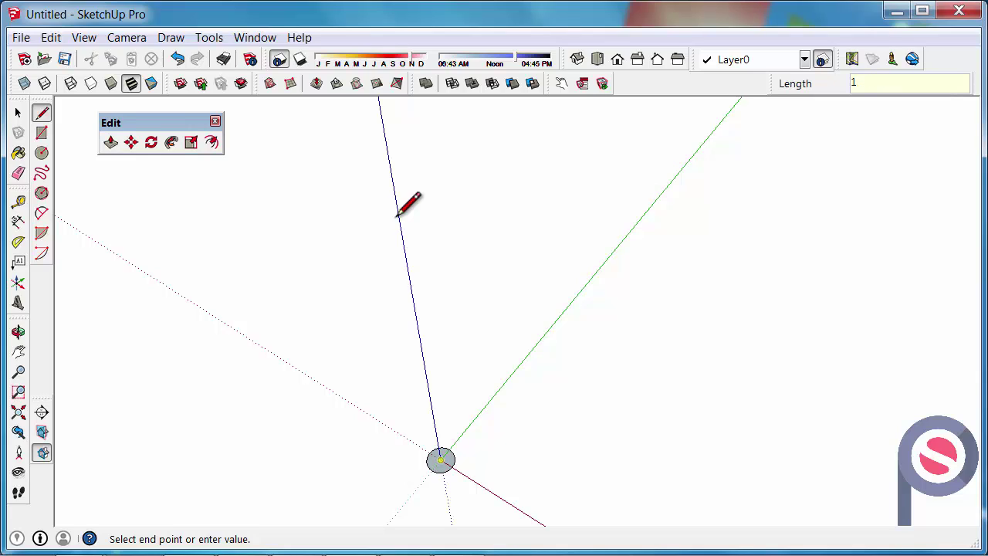
{"action": "key", "text": "Return"}
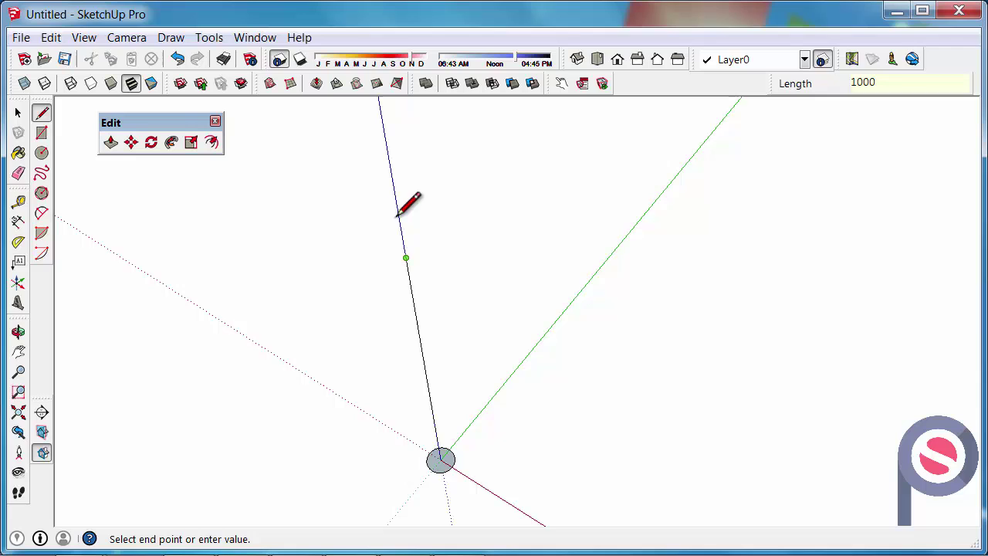
- Continue the path 3000 mm along the green axis, then drop a segment back down
{"action": "middle_click_drag", "start_coordinate": [466, 337], "coordinate": [391, 322]}
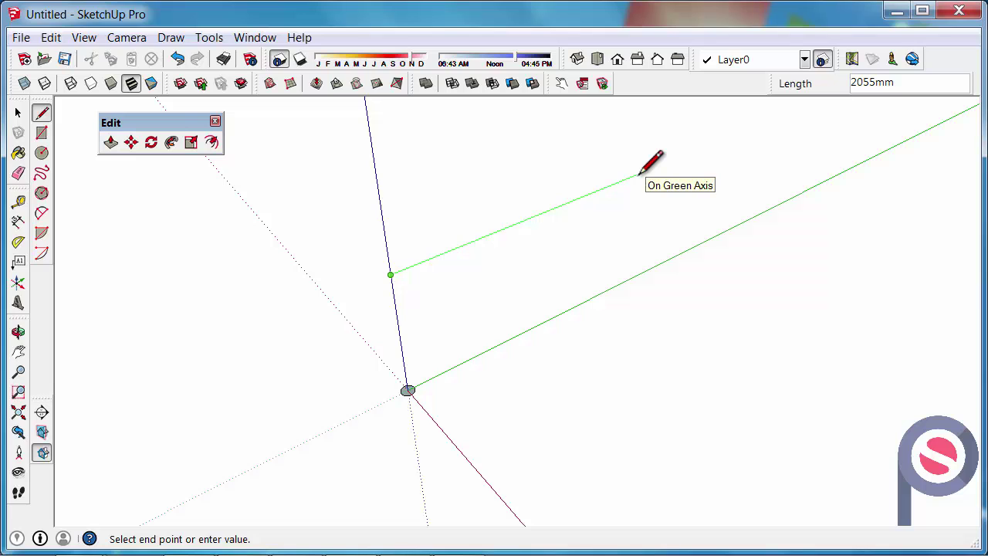
{"action": "key", "text": "Return"}
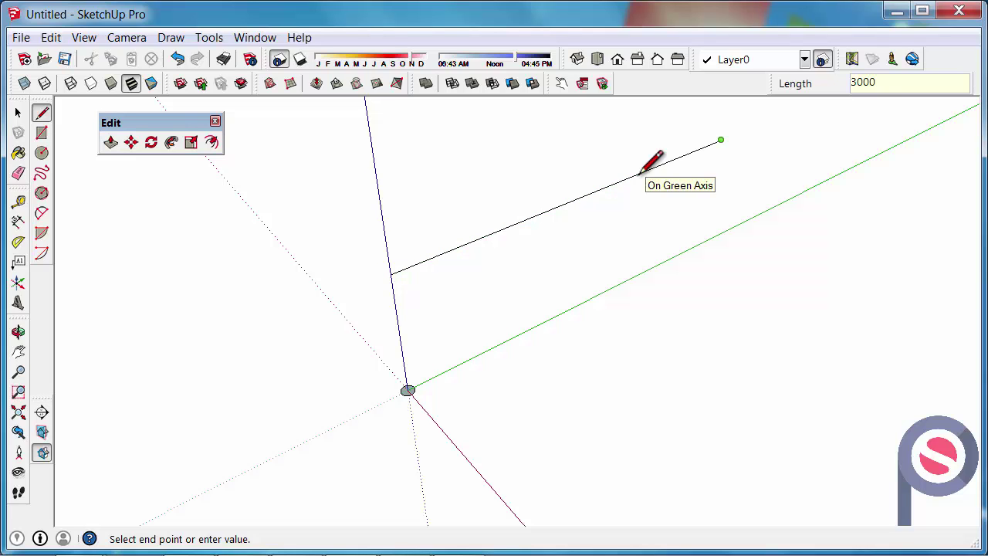
{"action": "middle_click_drag", "start_coordinate": [468, 327], "coordinate": [425, 364]}
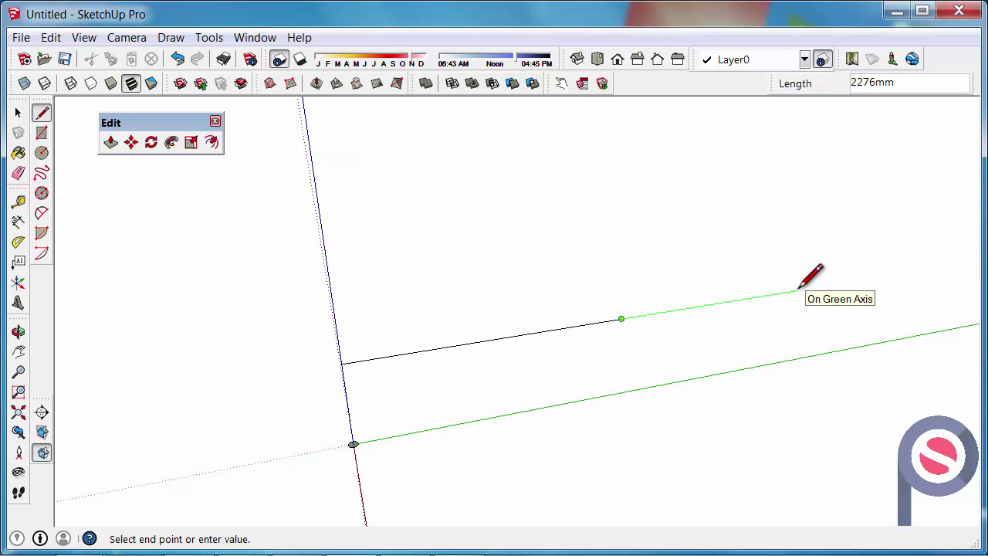
{"action": "key", "text": "Return"}
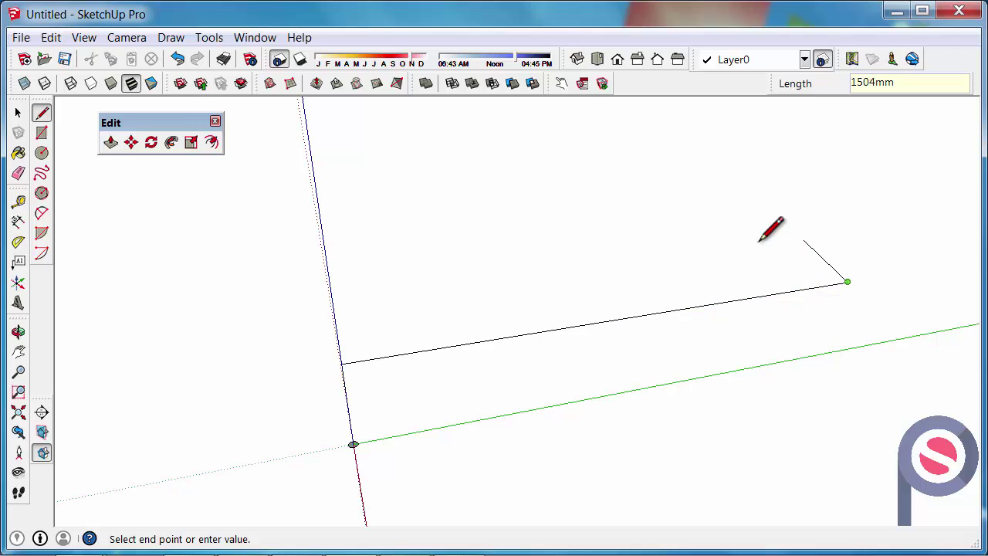
{"action": "scroll", "coordinate": [216, 294], "scroll_direction": "down", "scroll_amount": 2}
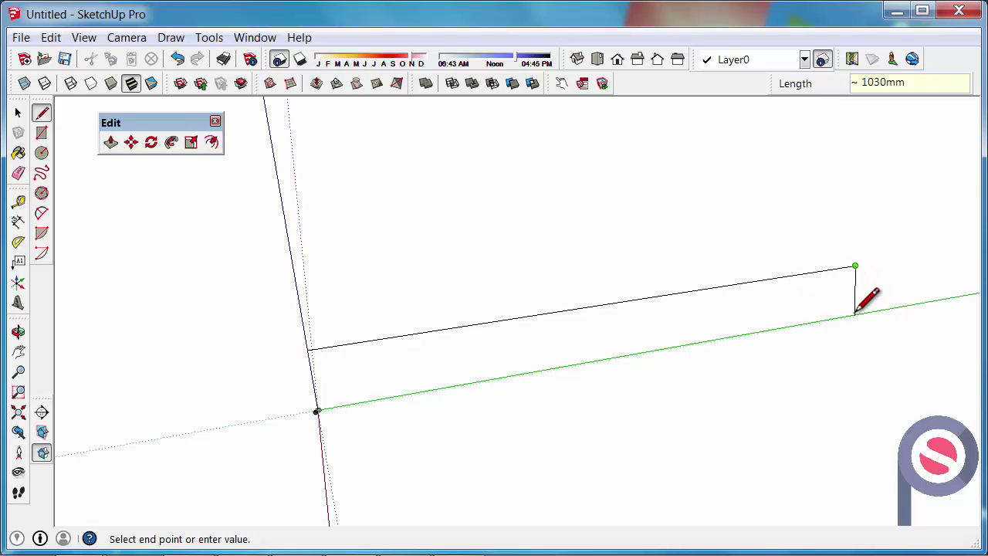
{"action": "type", "text": "1000"}
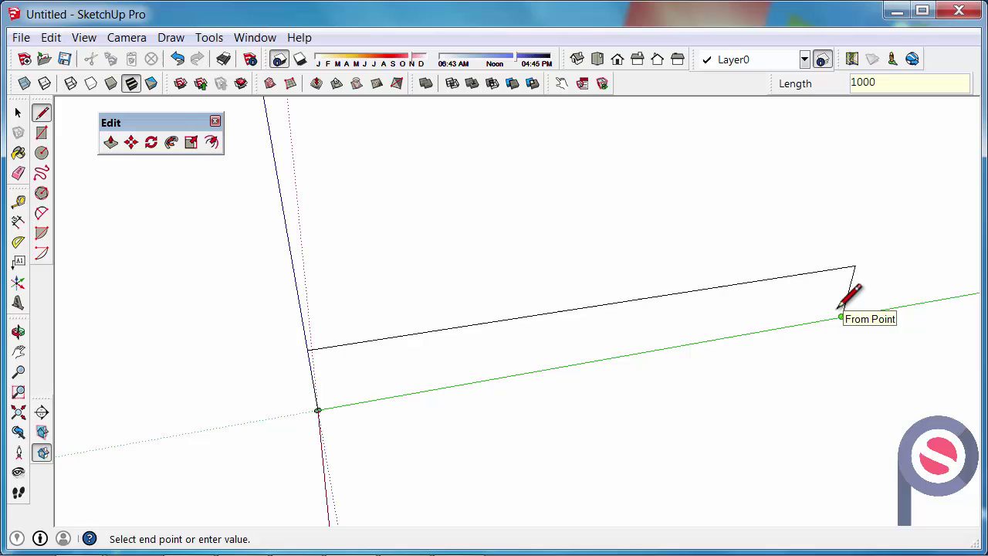
{"action": "key", "text": "Return"}
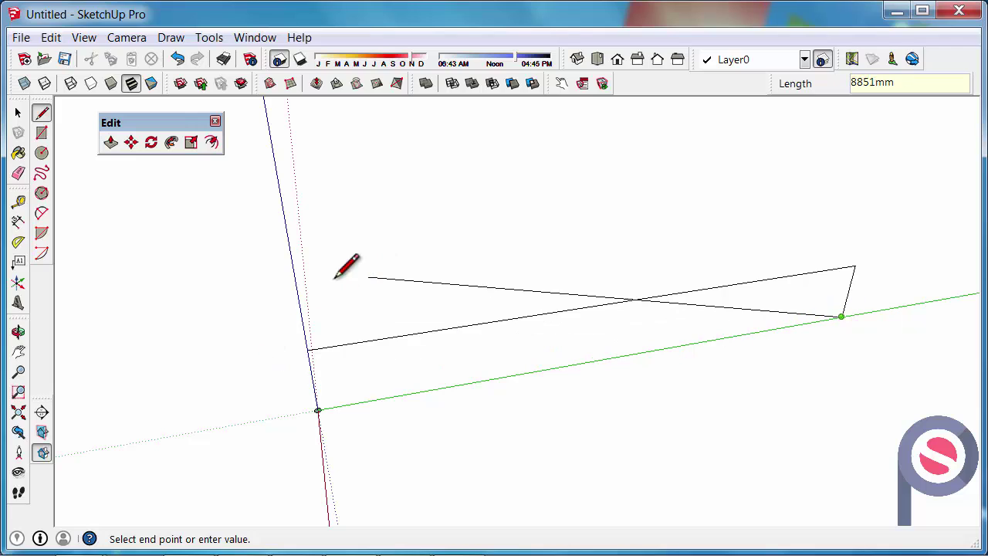
- Select the three parts of the path's top edge, then clear the selection
{"action": "left_click", "coordinate": [18, 114]}
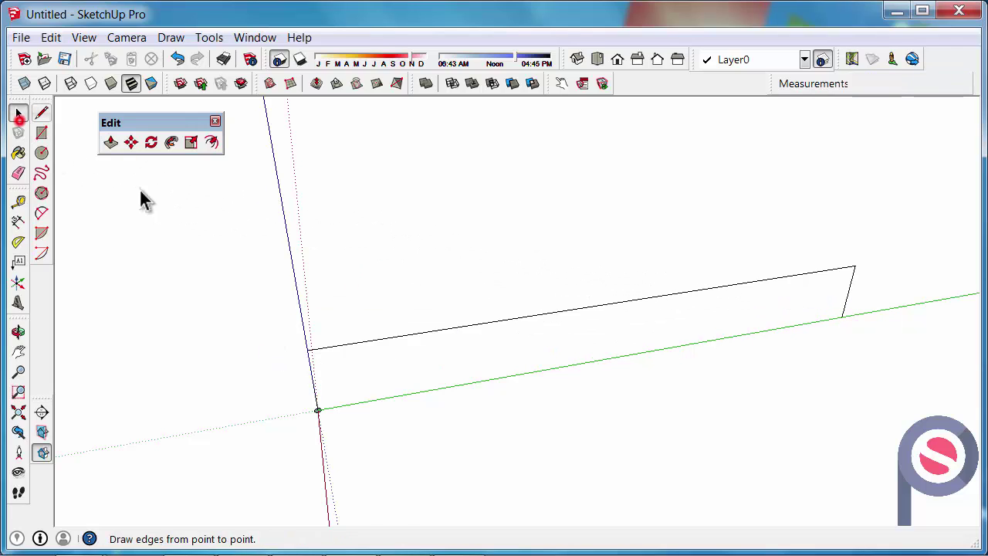
{"action": "left_click", "coordinate": [394, 337]}
{"action": "left_click", "coordinate": [559, 312]}
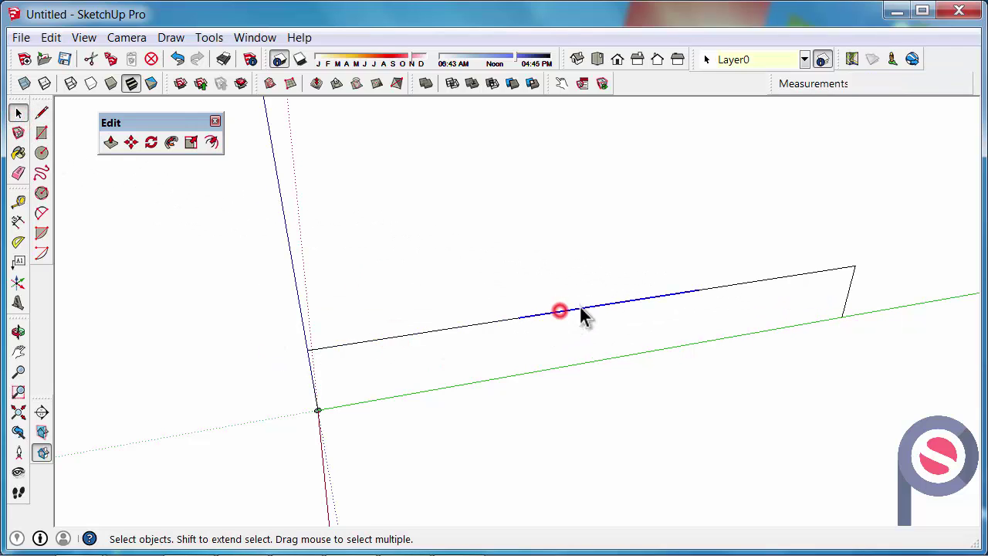
{"action": "left_click", "coordinate": [714, 285]}
{"action": "left_click", "coordinate": [750, 313]}
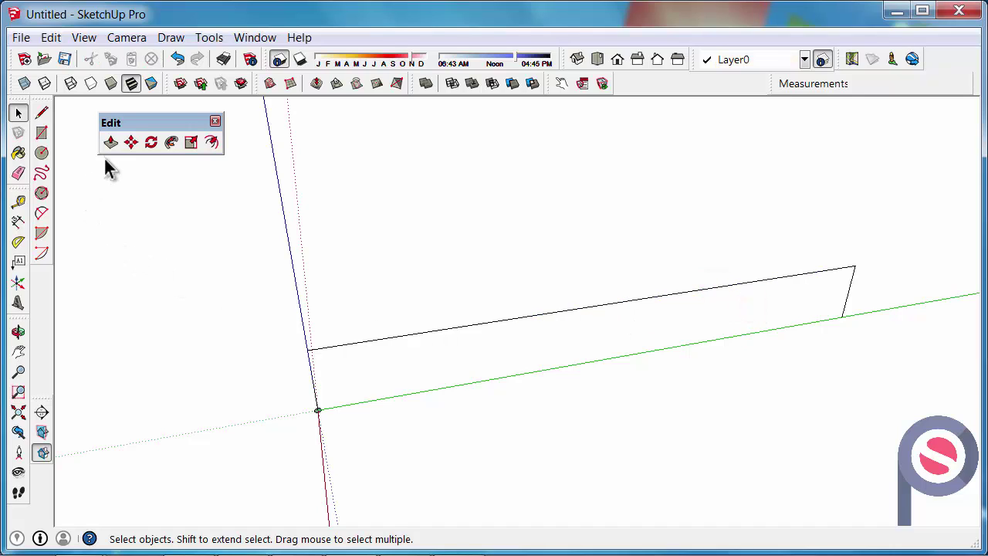
- Raise two points on the path's top edge 1000 mm each up the blue axis
{"action": "left_click", "coordinate": [133, 146]}
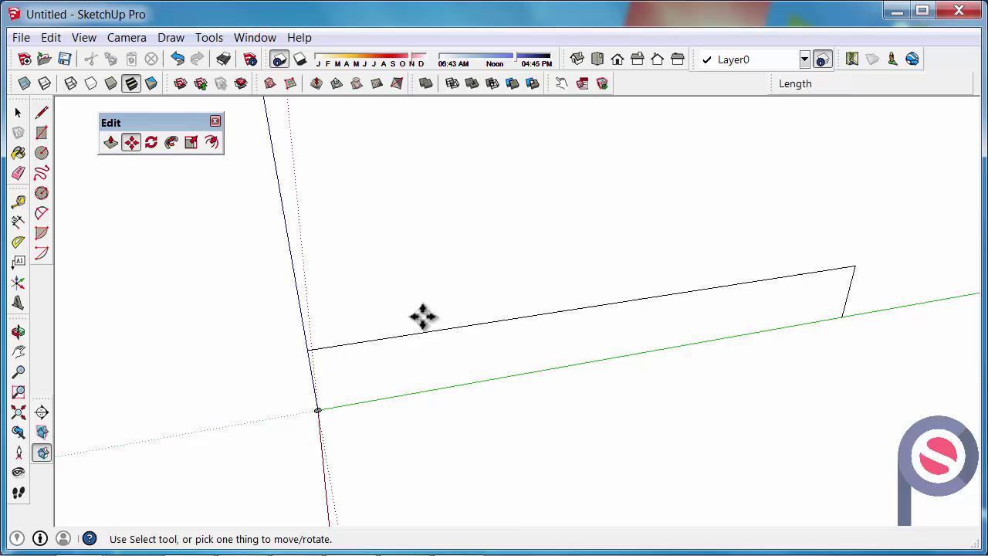
{"action": "left_click", "coordinate": [518, 317]}
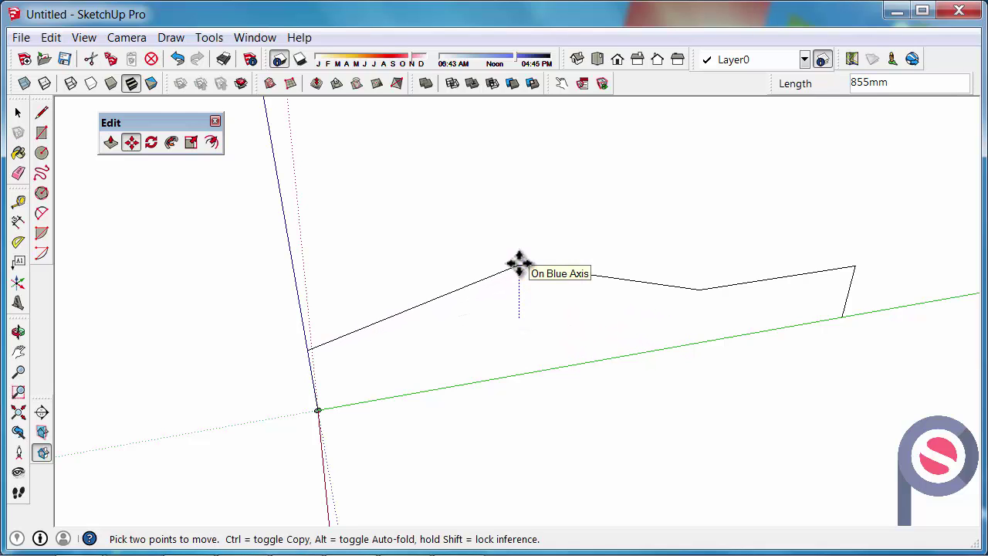
{"action": "type", "text": "1000"}
{"action": "key", "text": "Return"}
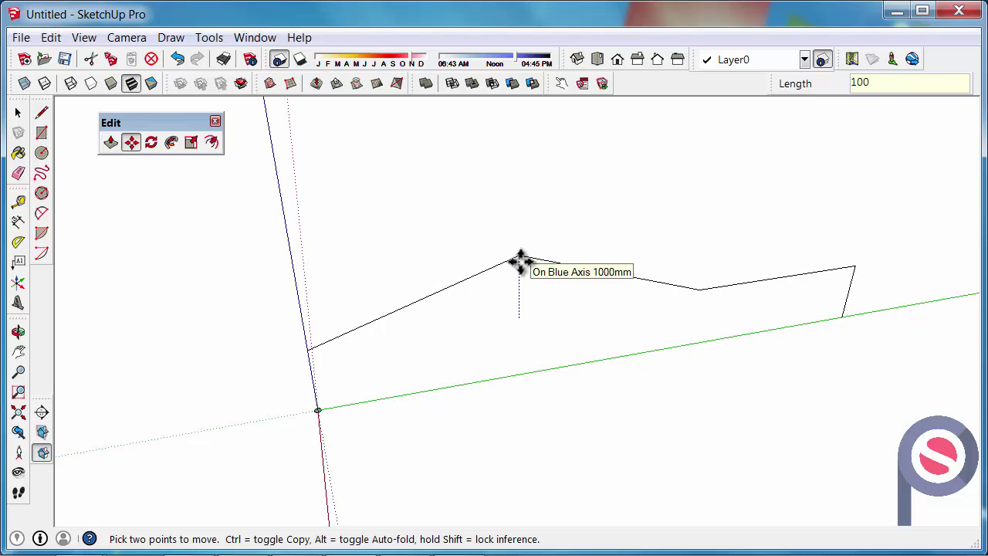
{"action": "left_click", "coordinate": [698, 290]}
{"action": "type", "text": "100"}
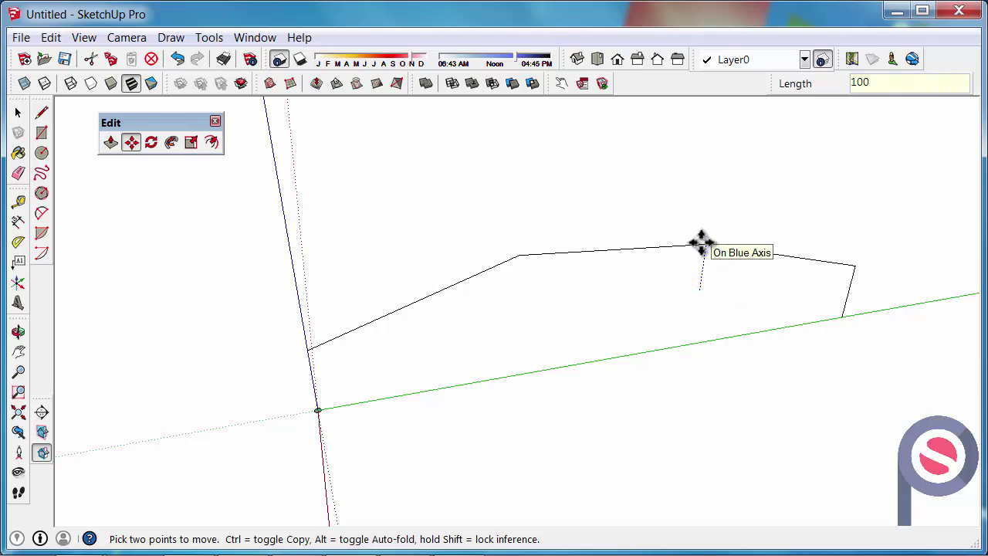
{"action": "type", "text": "0"}
{"action": "key", "text": "Return"}
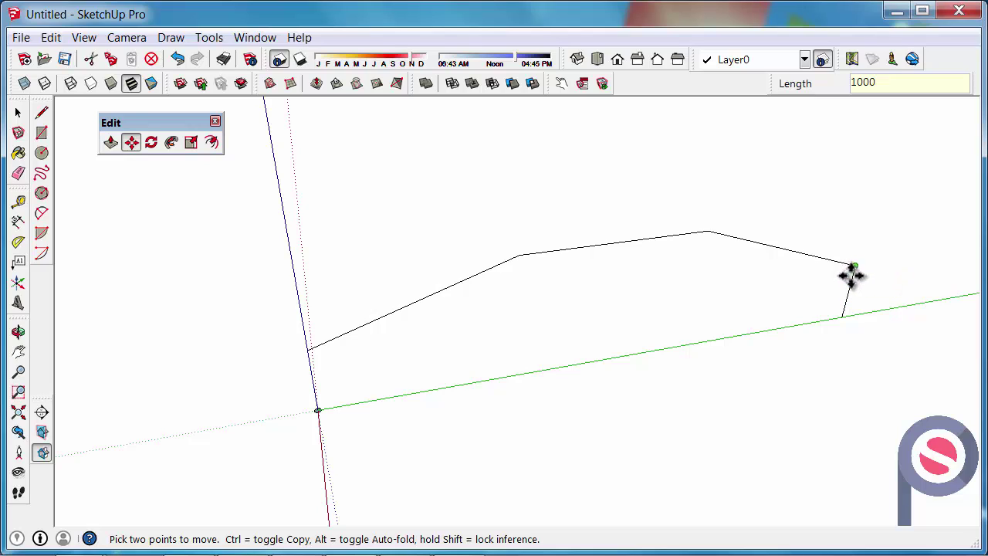
- Raise the path's far end 2000 mm up the blue axis
{"action": "left_click", "coordinate": [851, 276]}
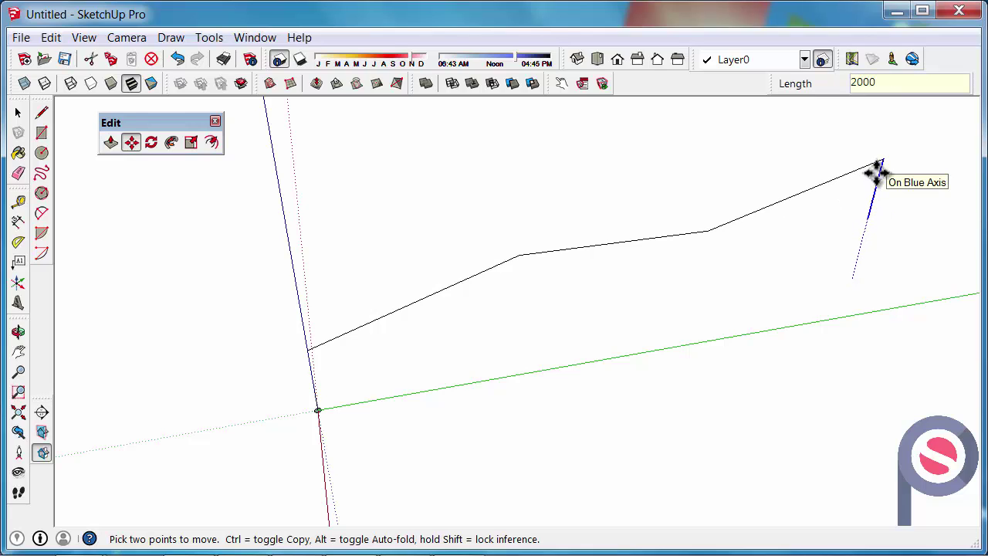
{"action": "key", "text": "Return"}
{"action": "middle_click_drag", "start_coordinate": [783, 269], "coordinate": [493, 365]}
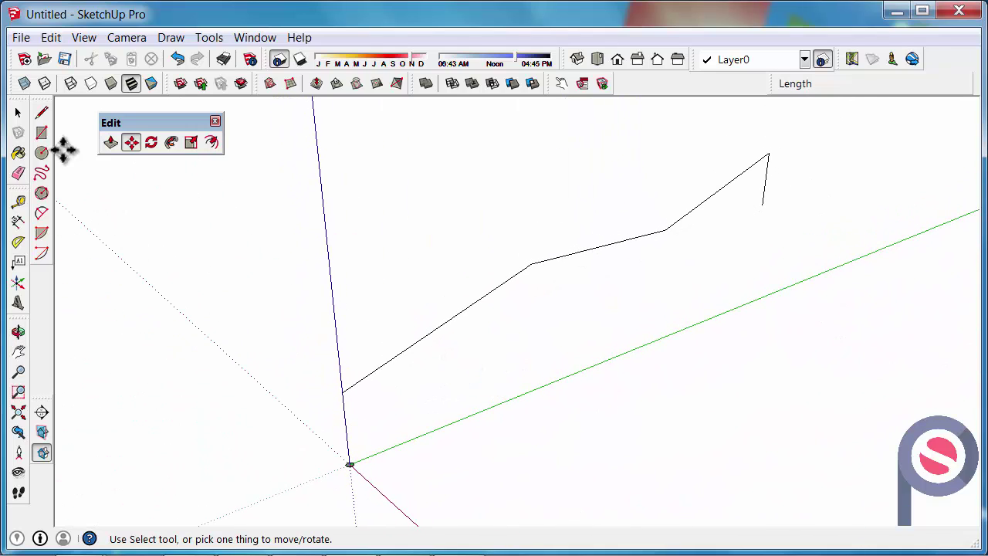
- Follow Me the radius-50 circle face along the path to its far end
{"action": "left_click", "coordinate": [18, 113]}
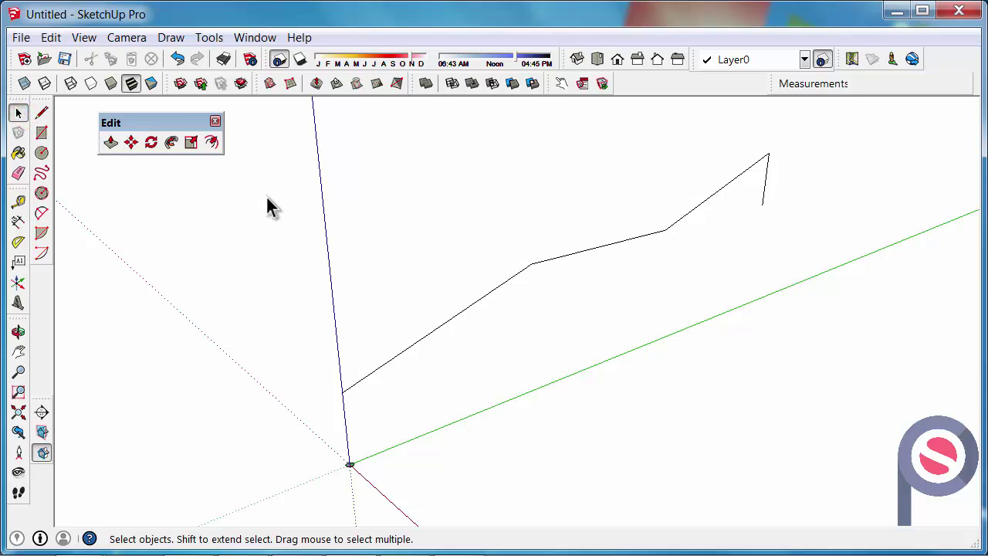
{"action": "left_click", "coordinate": [170, 142]}
{"action": "scroll", "coordinate": [347, 466], "scroll_direction": "up", "scroll_amount": 2}
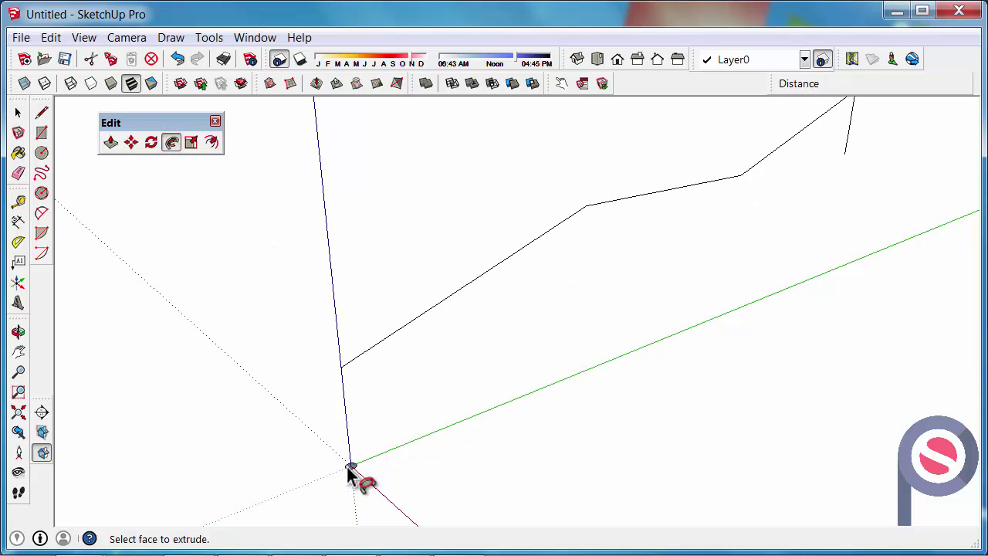
{"action": "scroll", "coordinate": [346, 467], "scroll_direction": "up", "scroll_amount": 3}
{"action": "scroll", "coordinate": [350, 473], "scroll_direction": "up", "scroll_amount": 6}
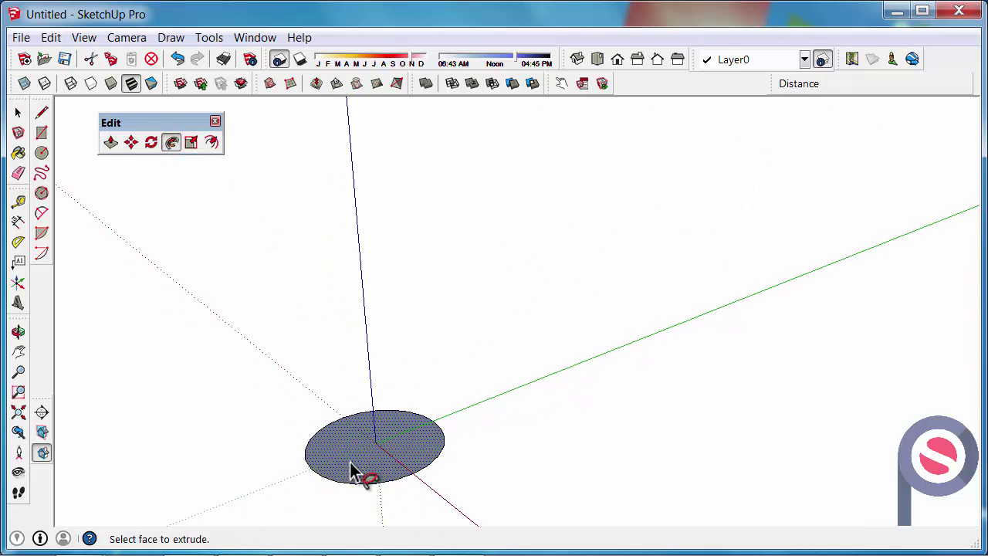
{"action": "left_click", "coordinate": [349, 472]}
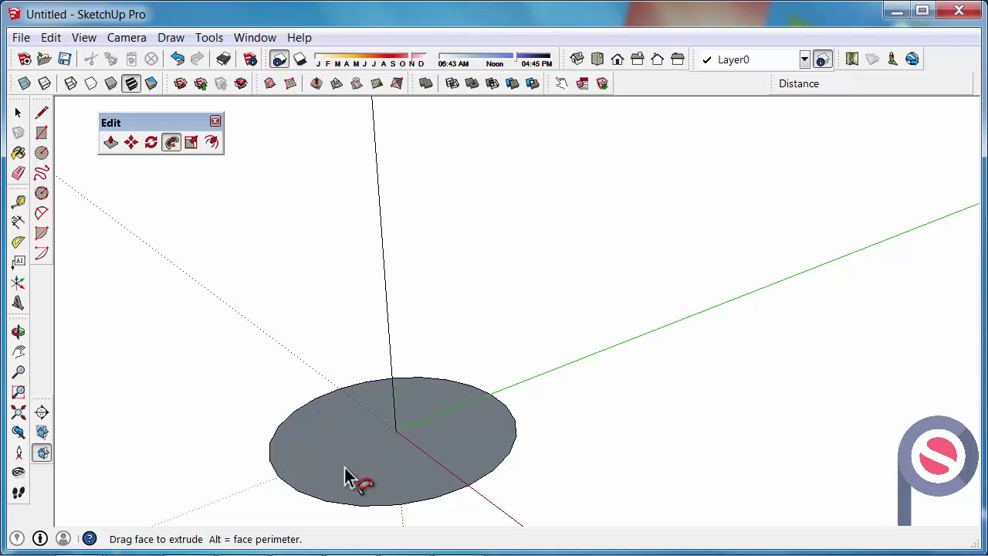
{"action": "scroll", "coordinate": [350, 474], "scroll_direction": "down", "scroll_amount": 6}
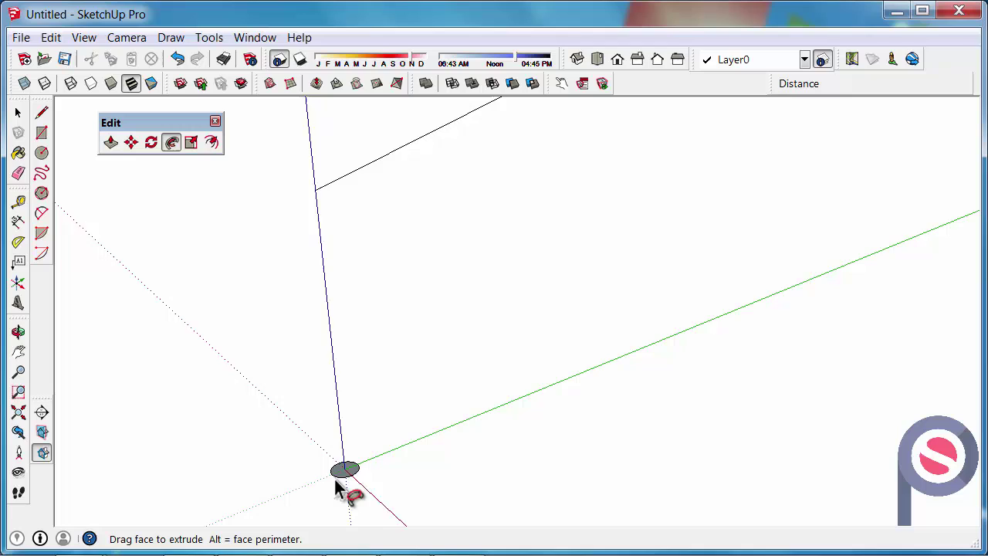
{"action": "scroll", "coordinate": [311, 458], "scroll_direction": "down", "scroll_amount": 5}
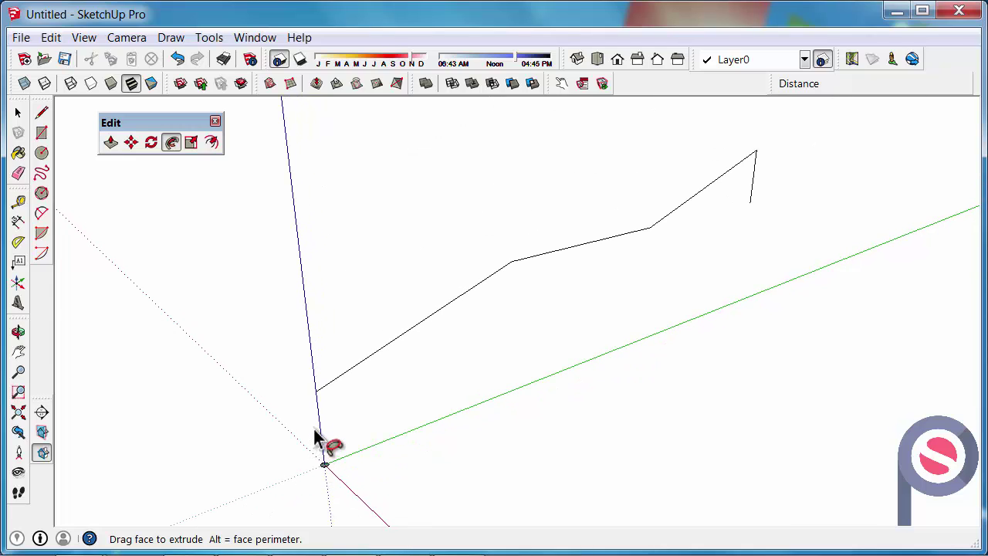
{"action": "left_click_drag", "start_coordinate": [315, 438], "coordinate": [754, 218]}
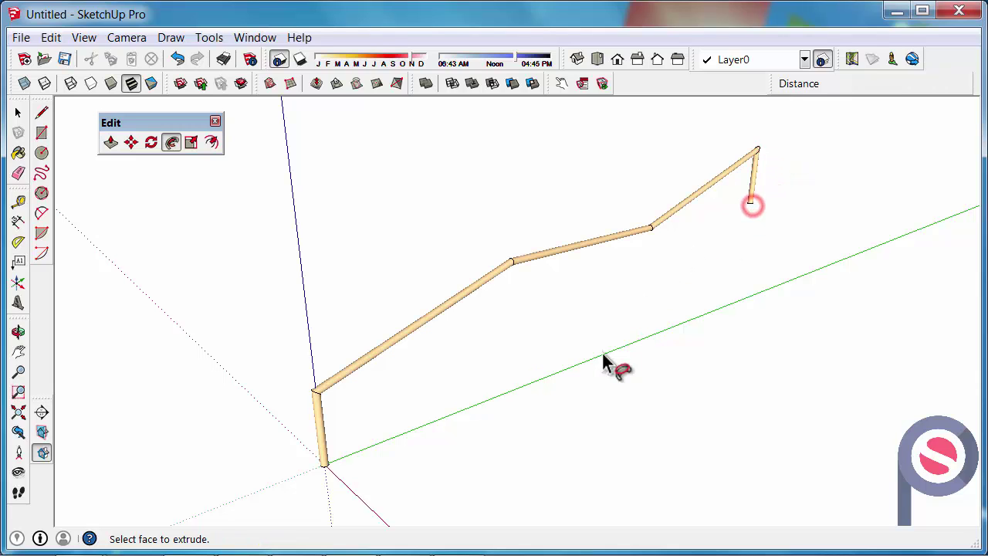
{"action": "middle_click_drag", "start_coordinate": [604, 359], "coordinate": [640, 338]}
{"action": "scroll", "coordinate": [646, 328], "scroll_direction": "up", "scroll_amount": 1}
{"action": "scroll", "coordinate": [647, 327], "scroll_direction": "up", "scroll_amount": 1}
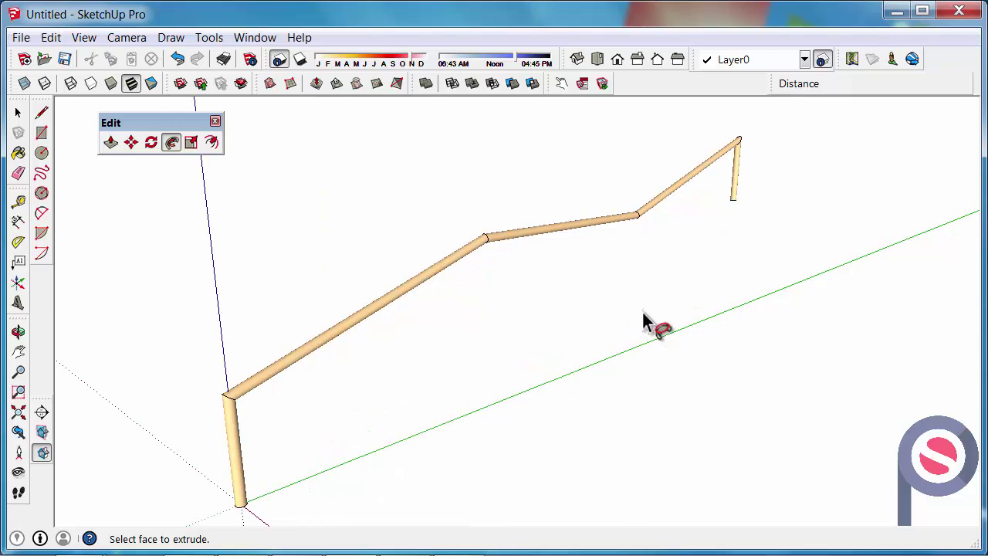
- Undo the tube sweep and crossing-select all edges of the rail path
{"action": "left_click", "coordinate": [177, 61]}
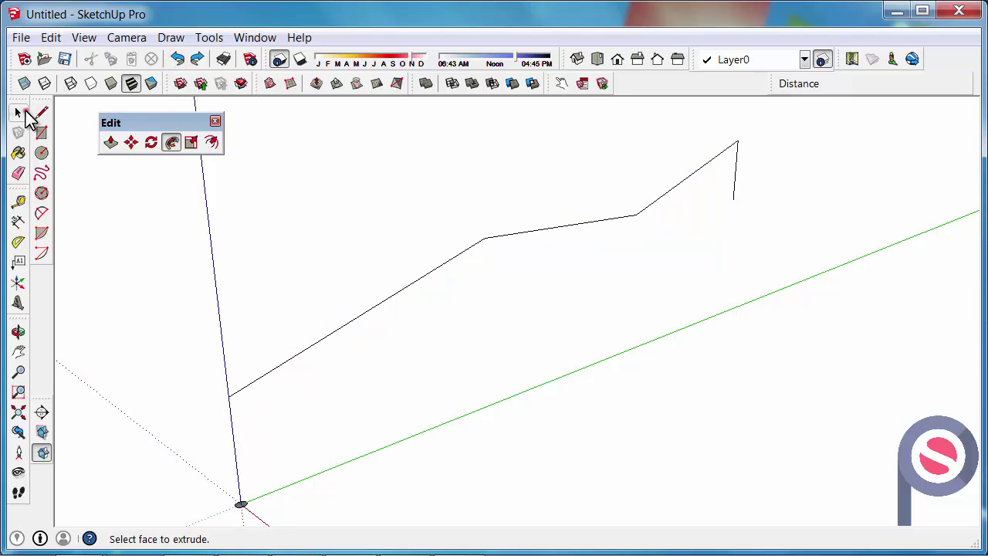
{"action": "left_click", "coordinate": [19, 113]}
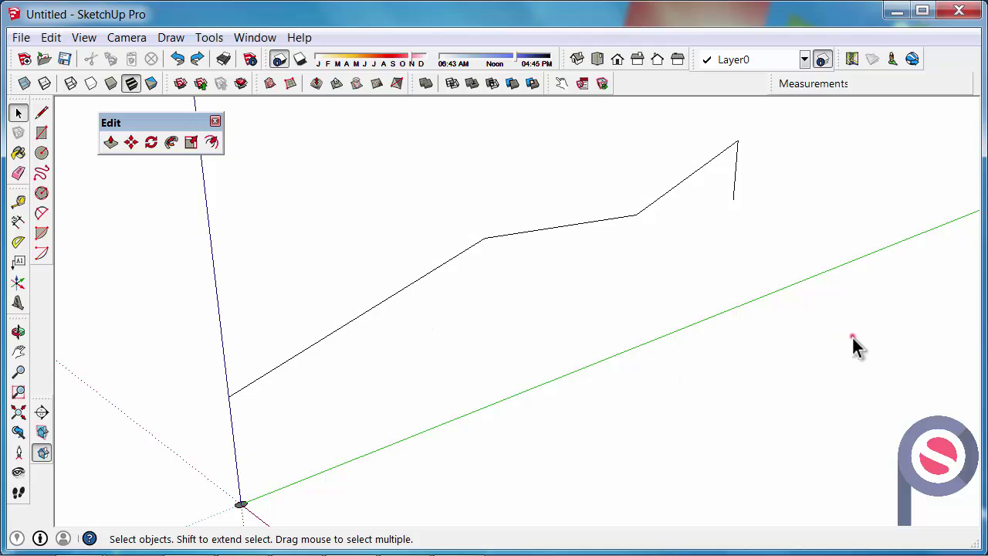
{"action": "left_click_drag", "start_coordinate": [356, 154], "coordinate": [355, 152]}
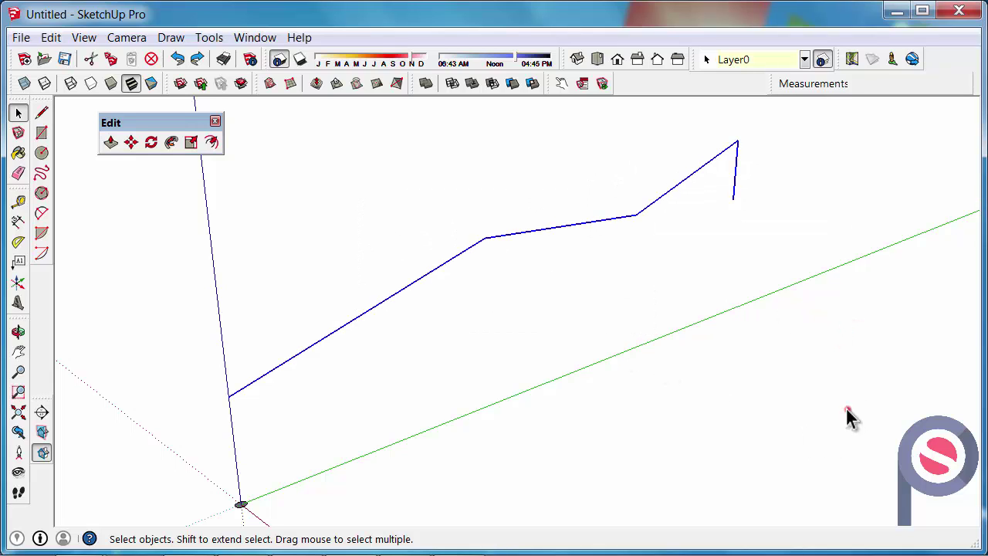
{"action": "left_click_drag", "start_coordinate": [847, 409], "coordinate": [121, 174]}
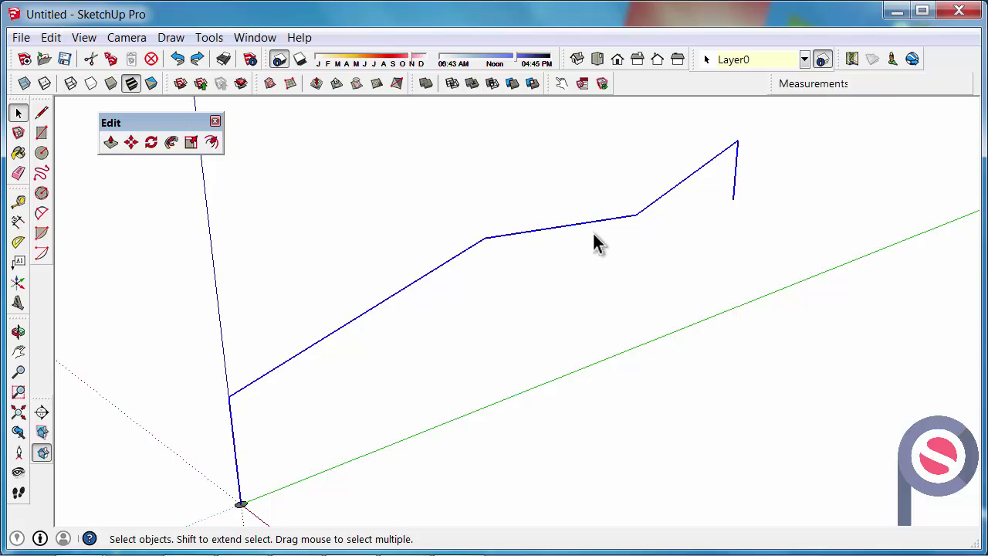
- Sweep the circle face along the selected path with Follow Me in one pass
{"action": "scroll", "coordinate": [270, 501], "scroll_direction": "up", "scroll_amount": 8}
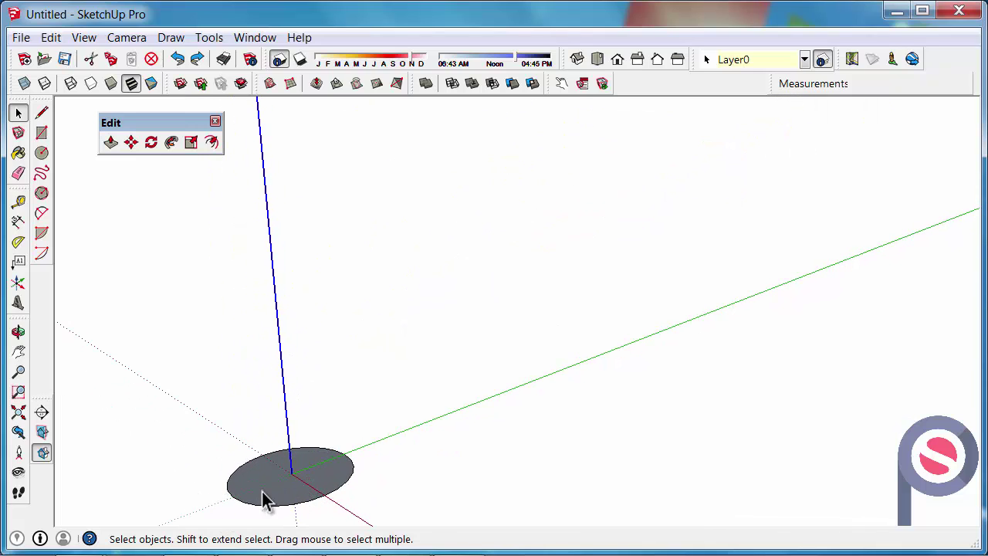
{"action": "scroll", "coordinate": [262, 500], "scroll_direction": "up", "scroll_amount": 2}
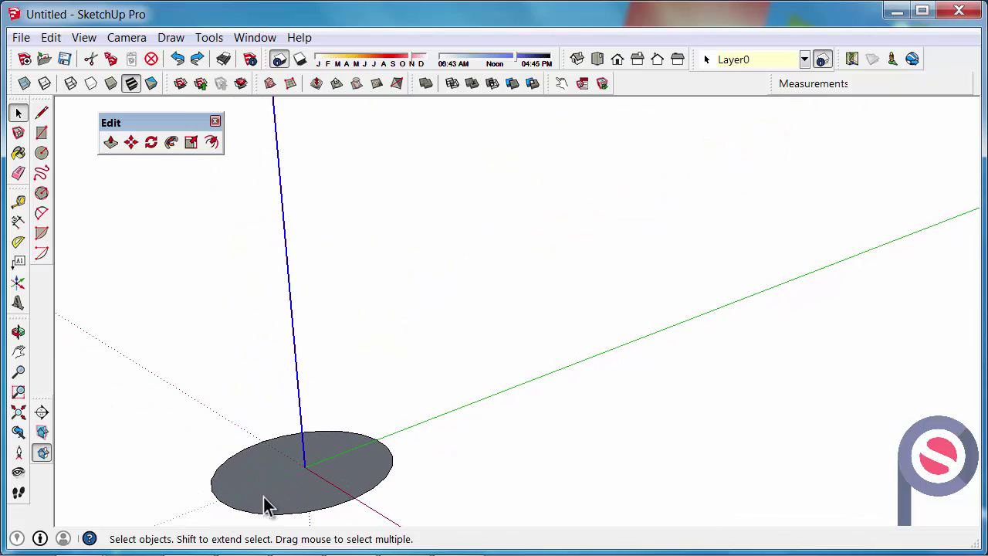
{"action": "left_click", "coordinate": [176, 146]}
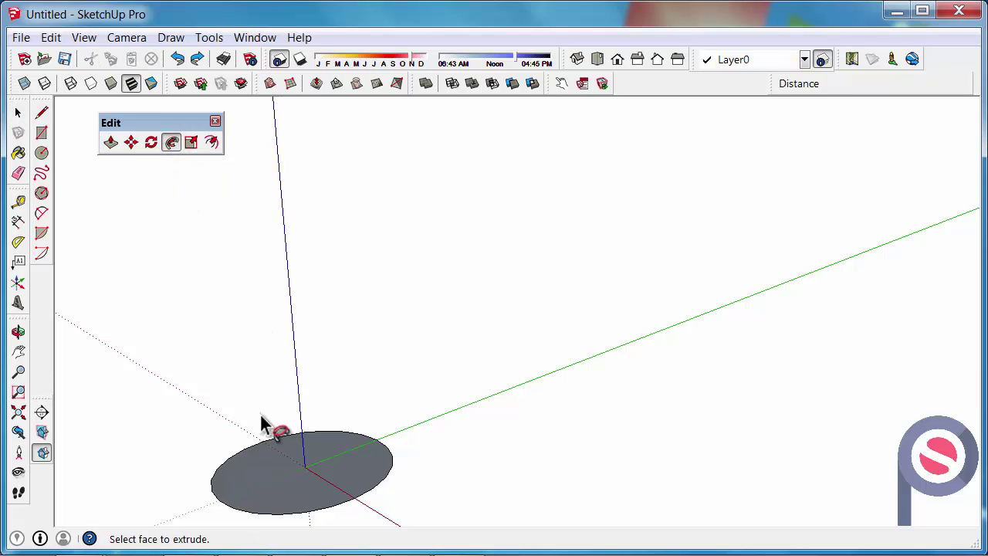
{"action": "left_click_drag", "start_coordinate": [274, 494], "coordinate": [734, 194]}
{"action": "scroll", "coordinate": [355, 248], "scroll_direction": "down", "scroll_amount": 3}
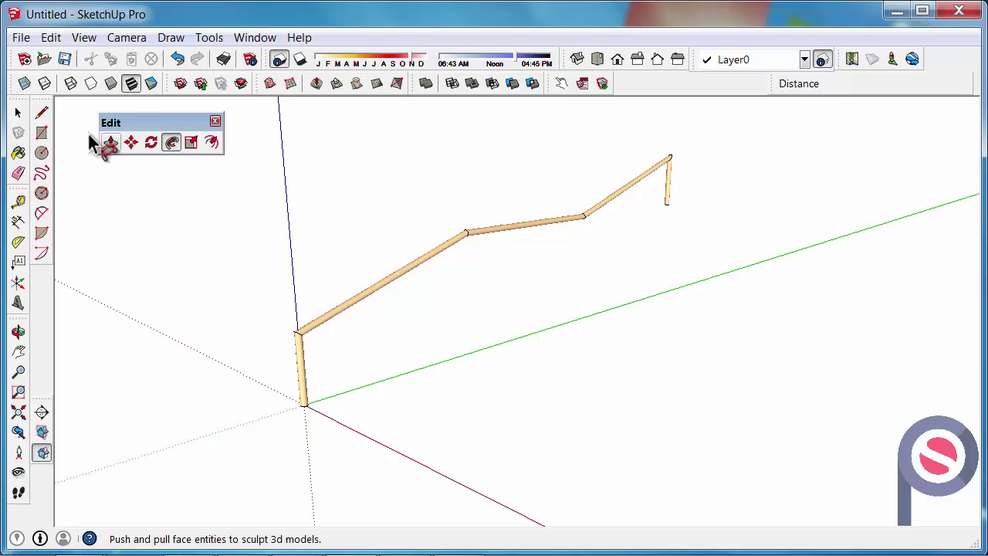
{"action": "left_click", "coordinate": [17, 113]}
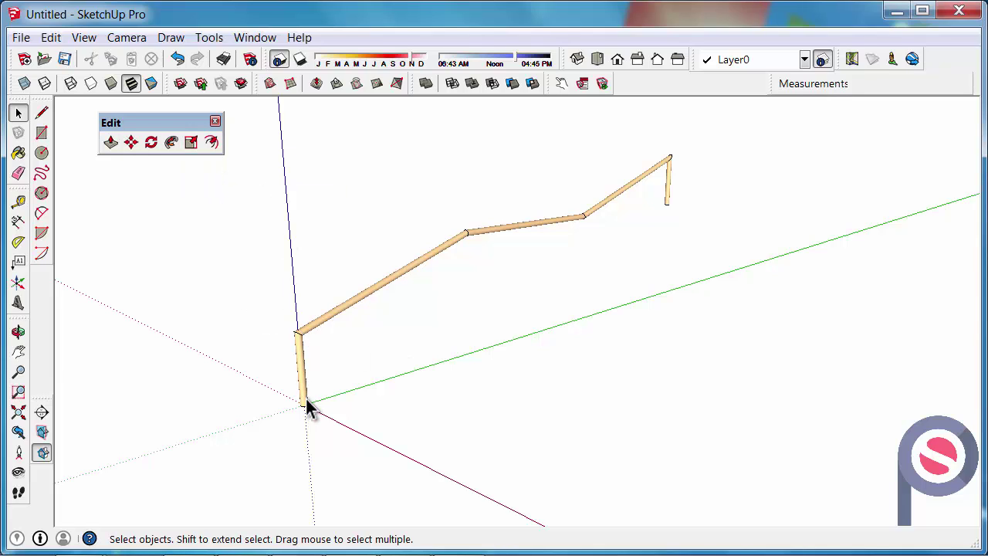
- Draw four edges of an upright rectangle on the red axis to form a face
{"action": "middle_click_drag", "start_coordinate": [284, 388], "coordinate": [255, 291]}
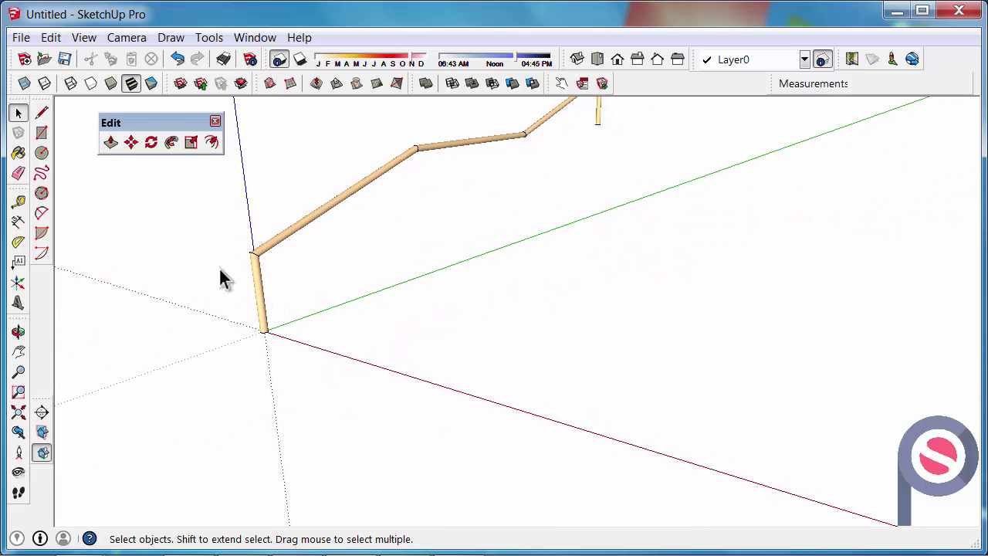
{"action": "left_click", "coordinate": [41, 113]}
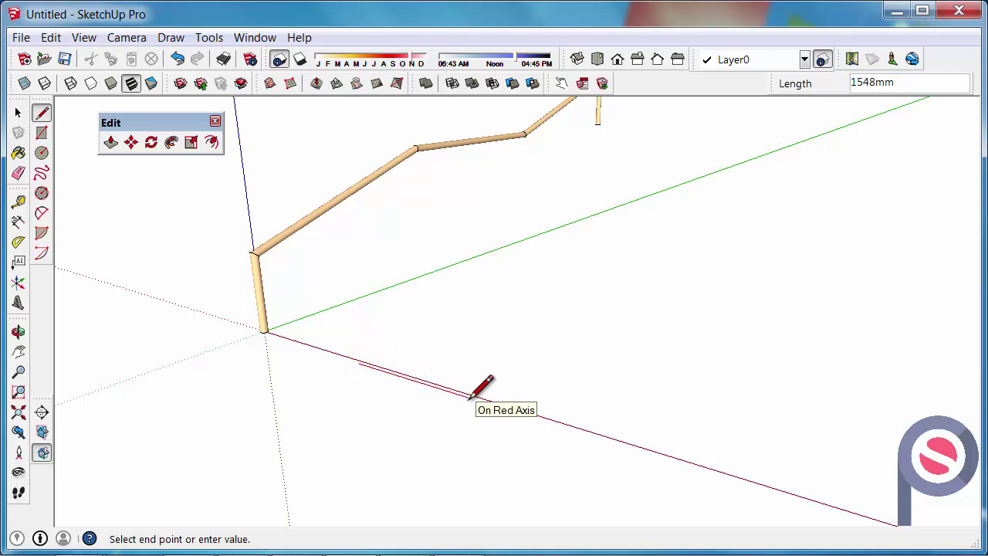
{"action": "left_click", "coordinate": [468, 398]}
{"action": "left_click", "coordinate": [463, 211]}
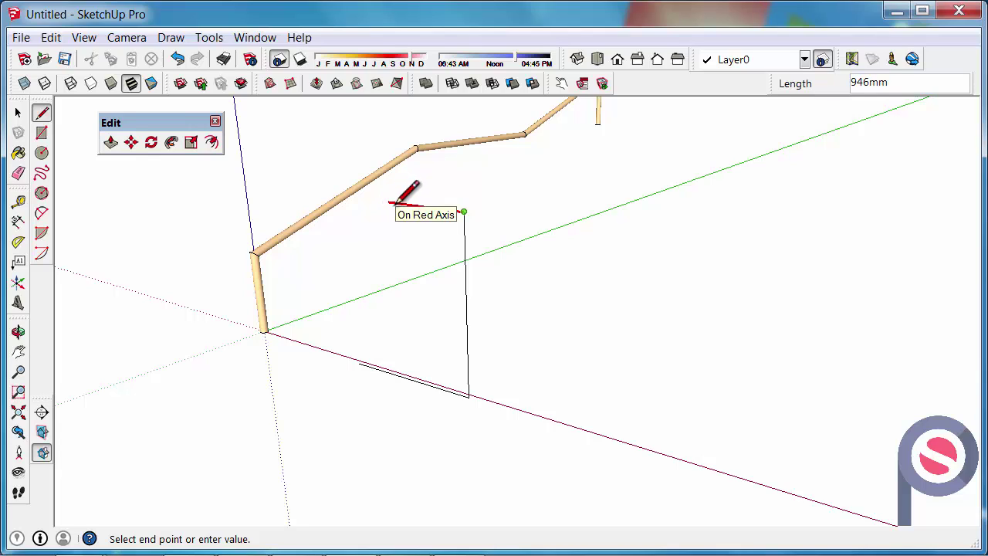
{"action": "left_click", "coordinate": [359, 362]}
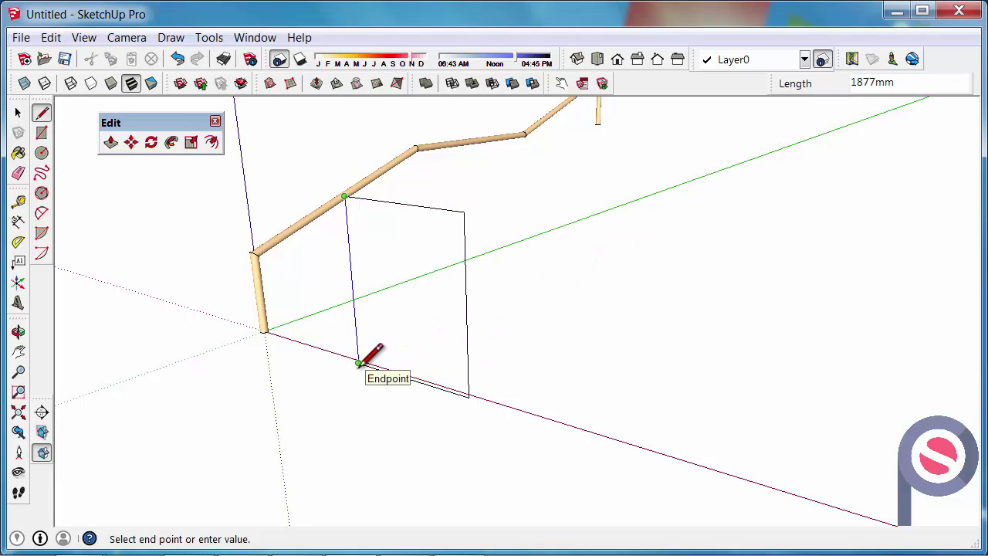
{"action": "left_click", "coordinate": [359, 362]}
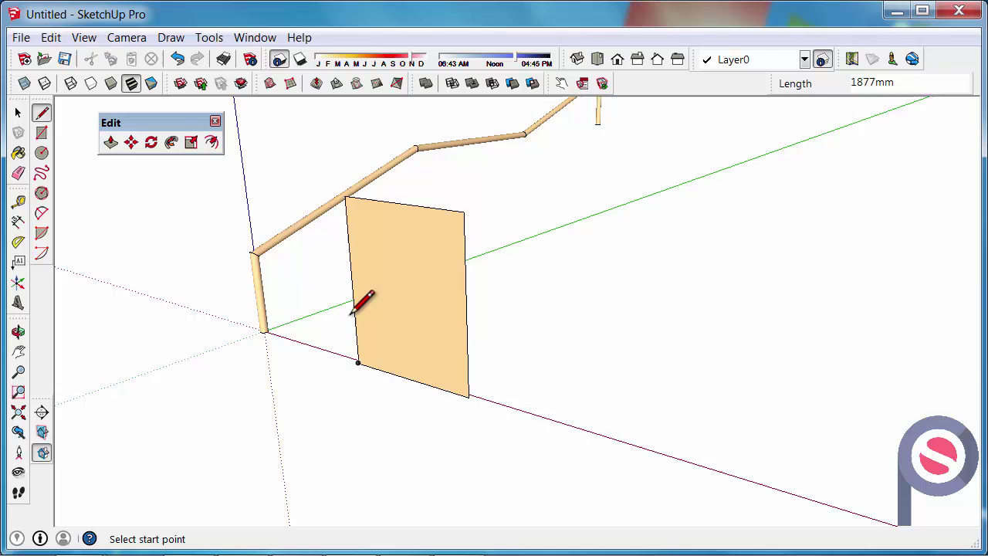
{"action": "middle_click_drag", "start_coordinate": [367, 341], "coordinate": [530, 308]}
{"action": "scroll", "coordinate": [577, 300], "scroll_direction": "up", "scroll_amount": 2}
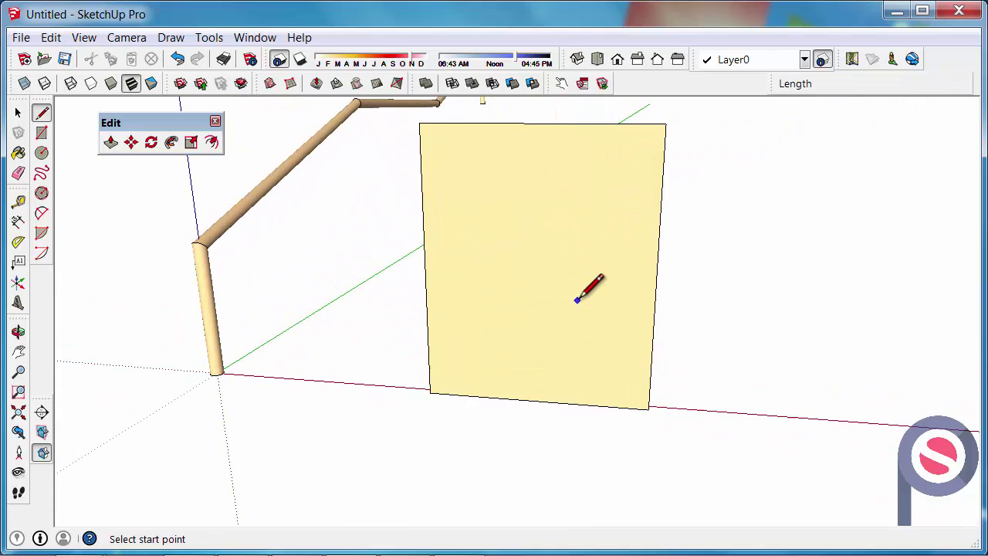
- Draw the first horizontal step of the profile from the face's right edge
{"action": "scroll", "coordinate": [565, 326], "scroll_direction": "down", "scroll_amount": 2}
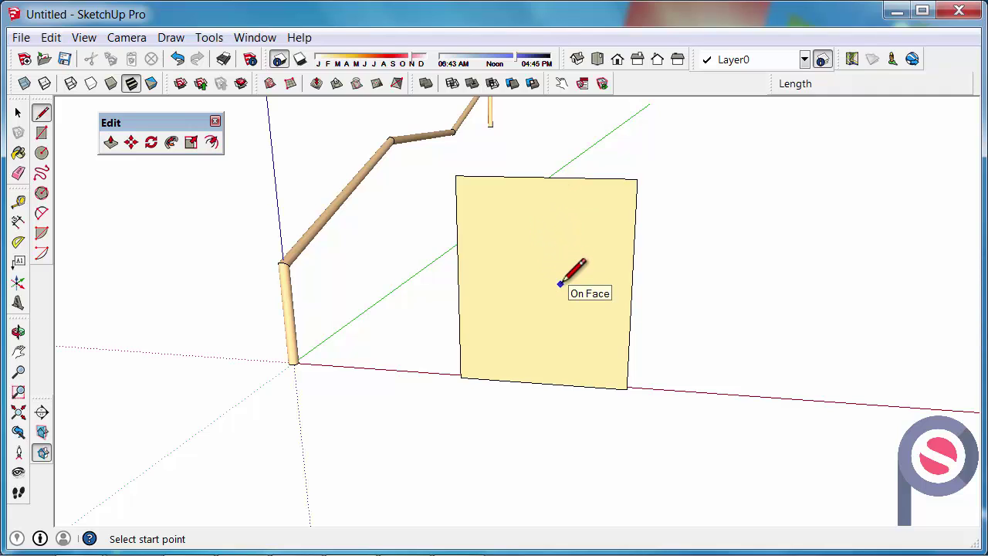
{"action": "left_click", "coordinate": [625, 388]}
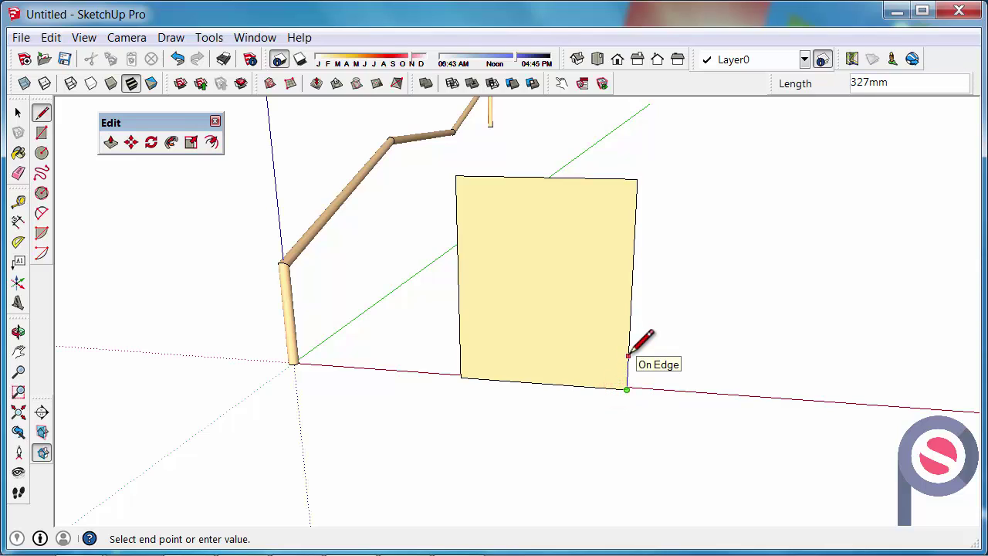
{"action": "left_click", "coordinate": [629, 356]}
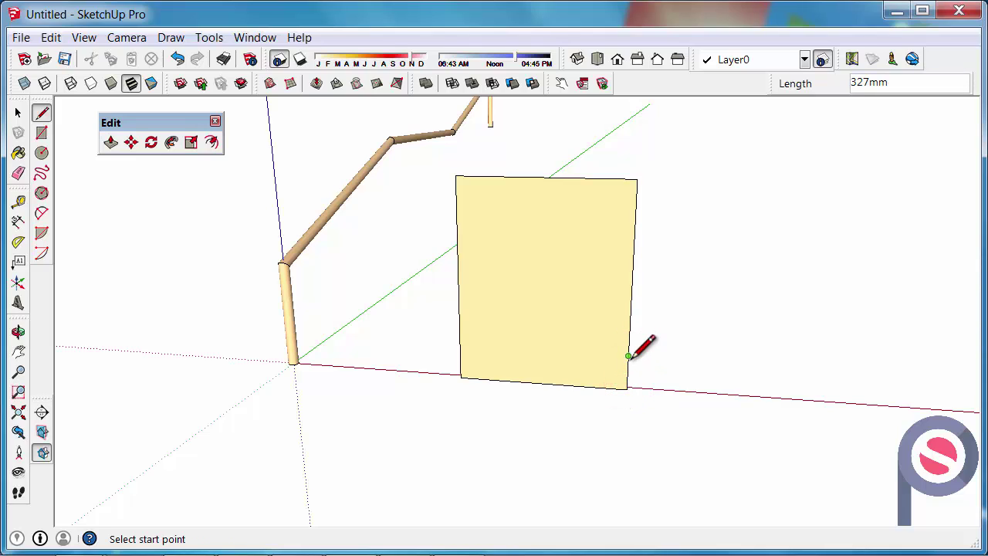
{"action": "left_click", "coordinate": [628, 356]}
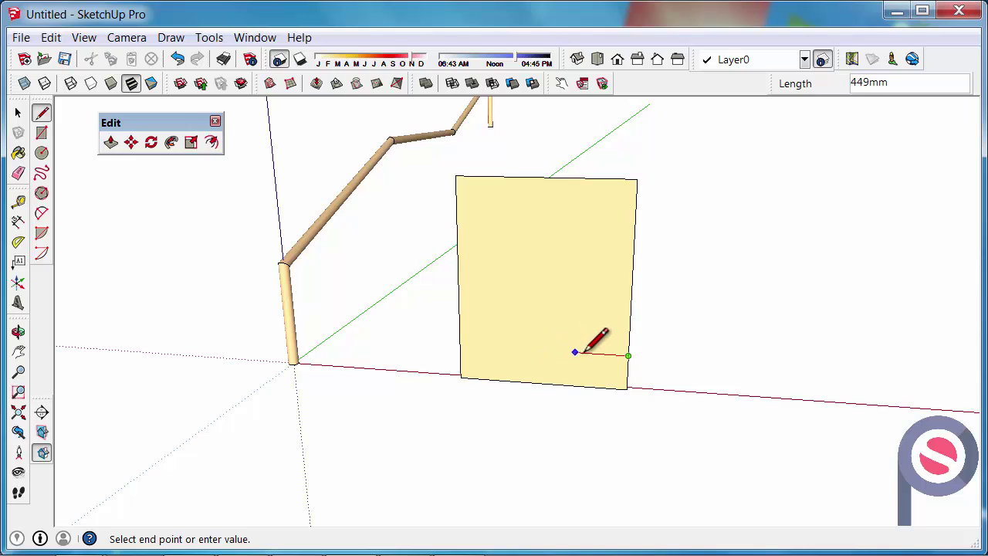
{"action": "left_click", "coordinate": [599, 355]}
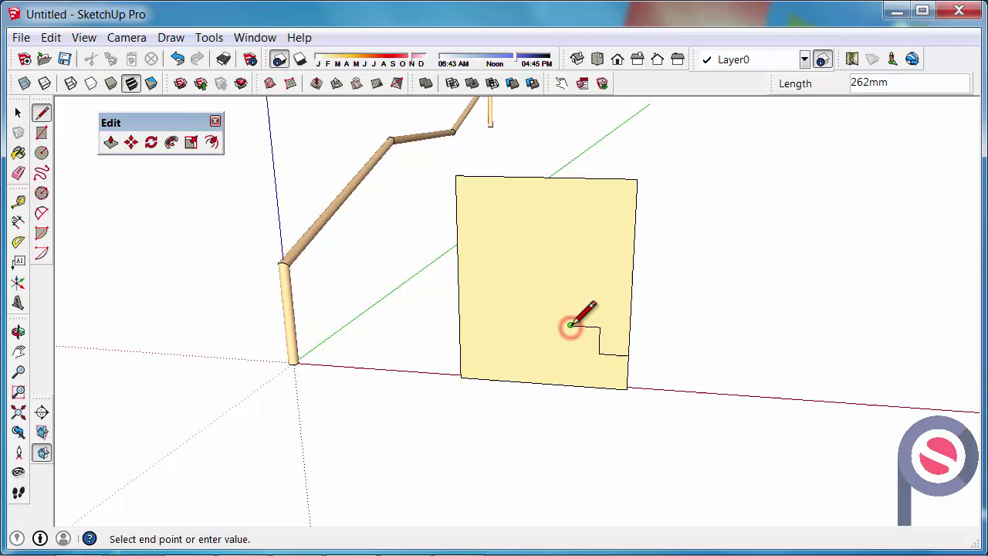
{"action": "left_click", "coordinate": [569, 325]}
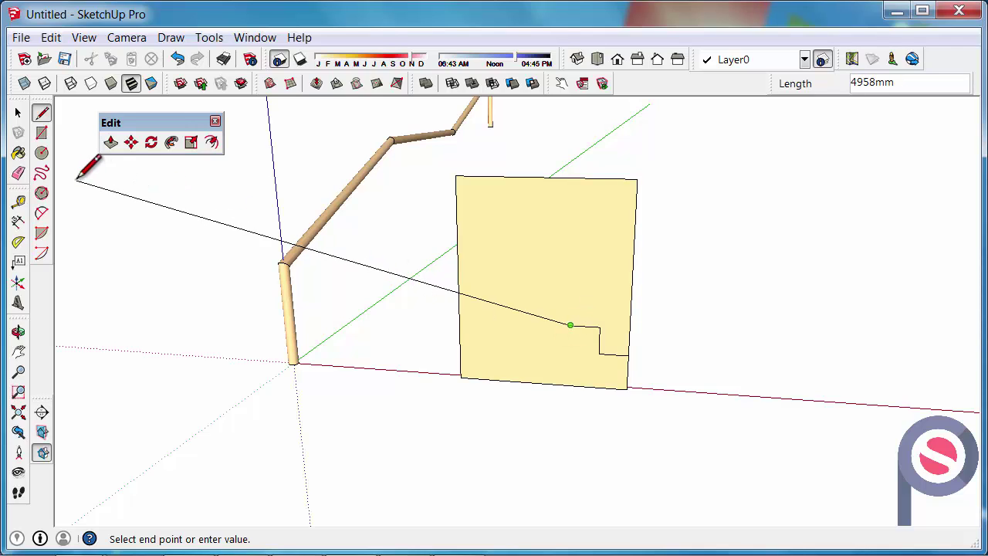
- Draw a large arc from the step's end, then a smaller arc above it
{"action": "left_click", "coordinate": [42, 213]}
{"action": "left_click", "coordinate": [570, 325]}
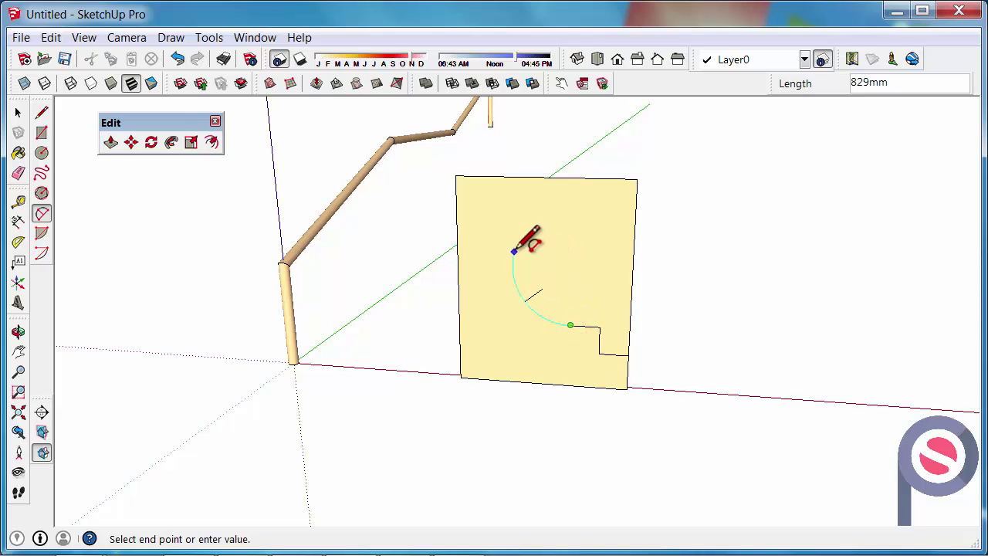
{"action": "left_click", "coordinate": [518, 242]}
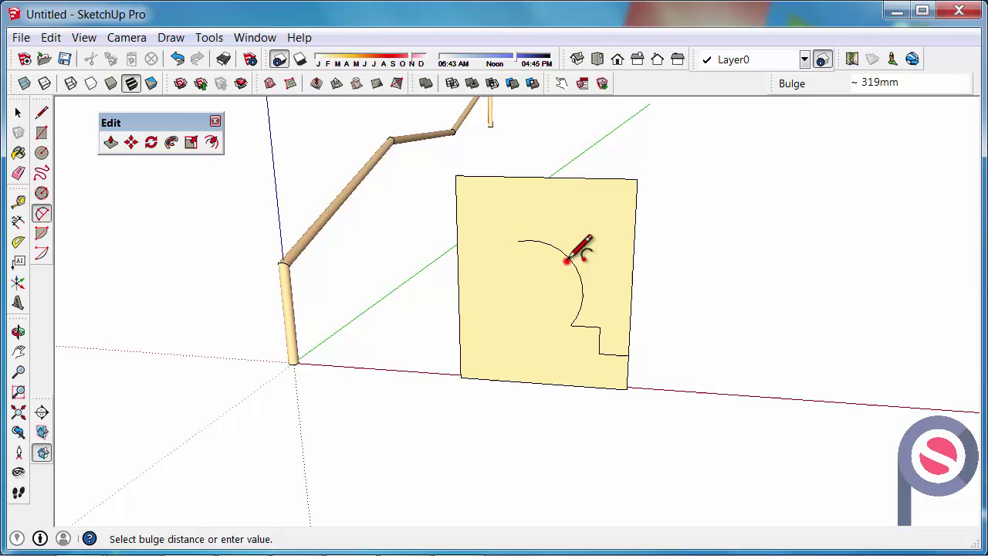
{"action": "left_click", "coordinate": [572, 259]}
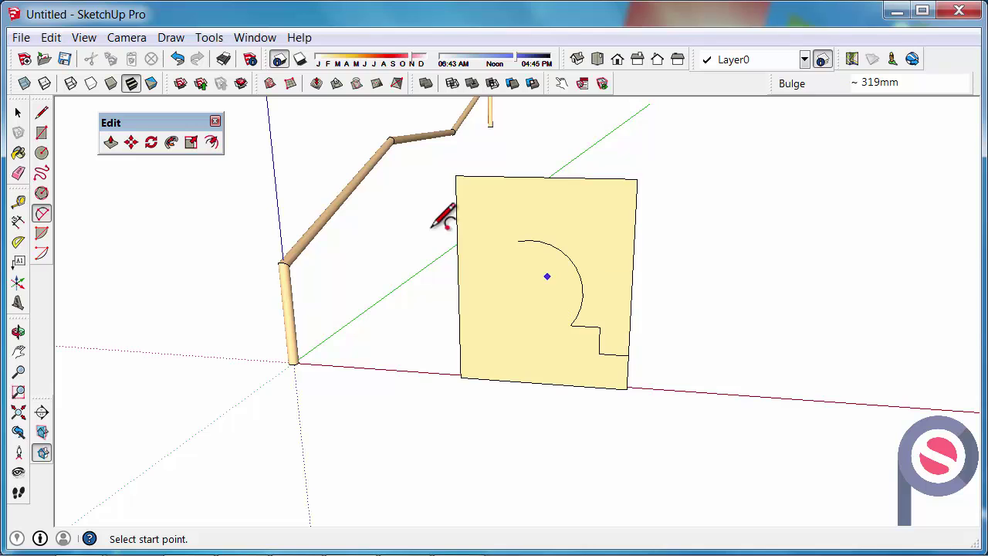
{"action": "scroll", "coordinate": [529, 209], "scroll_direction": "up", "scroll_amount": 2}
{"action": "left_click", "coordinate": [528, 252]}
{"action": "left_click", "coordinate": [505, 213]}
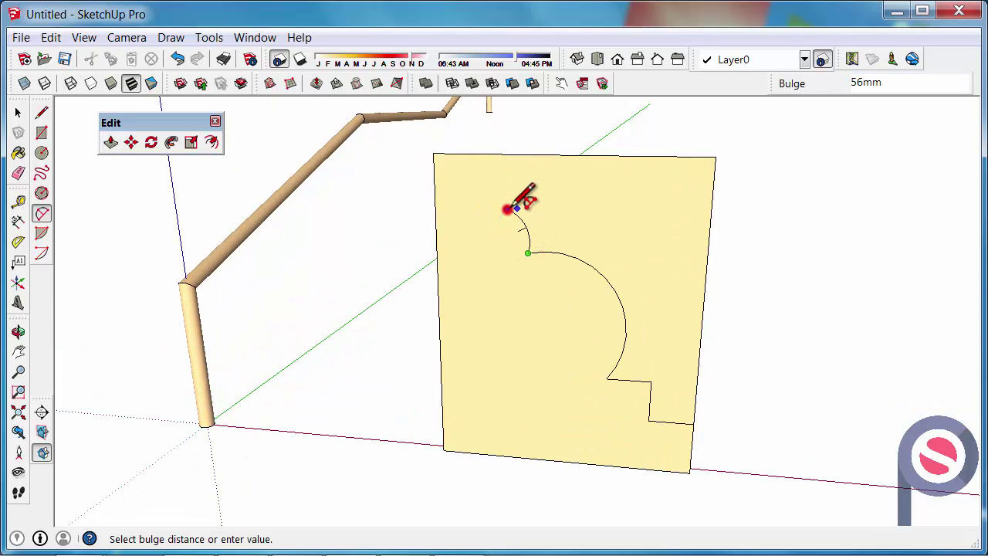
{"action": "scroll", "coordinate": [511, 210], "scroll_direction": "up", "scroll_amount": 2}
{"action": "left_click", "coordinate": [541, 219]}
{"action": "scroll", "coordinate": [578, 297], "scroll_direction": "down", "scroll_amount": 3}
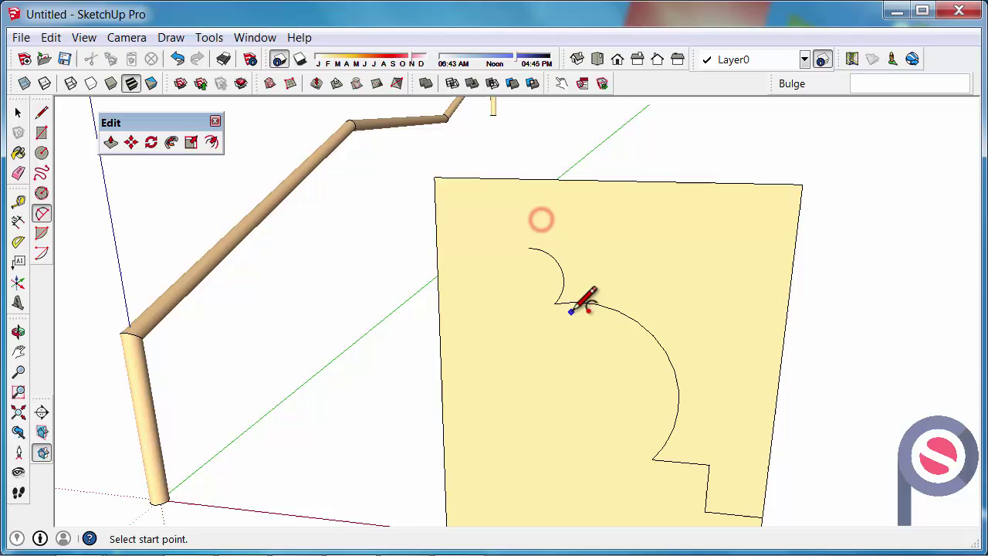
- Add a short vertical segment and a horizontal top step above the small arc
{"action": "left_click", "coordinate": [42, 113]}
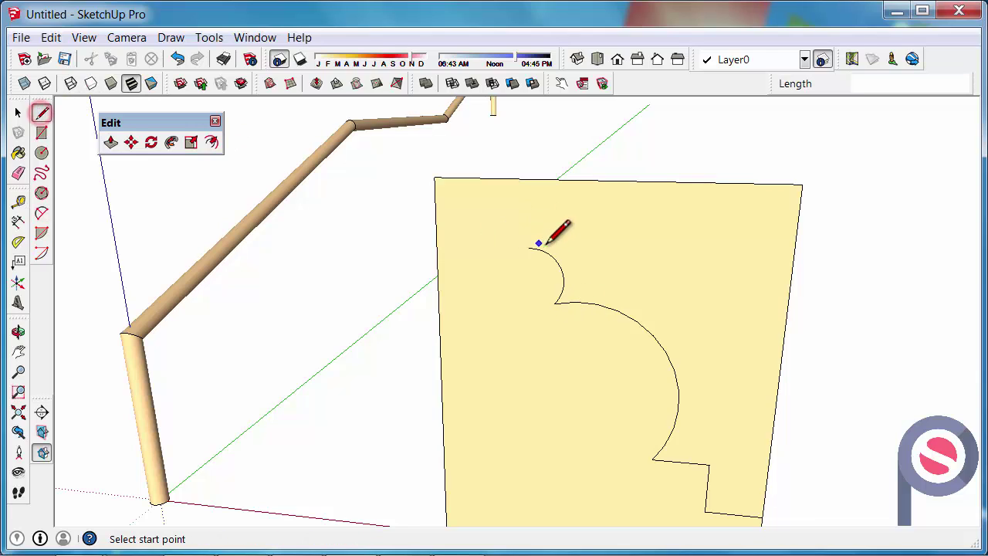
{"action": "left_click", "coordinate": [528, 248]}
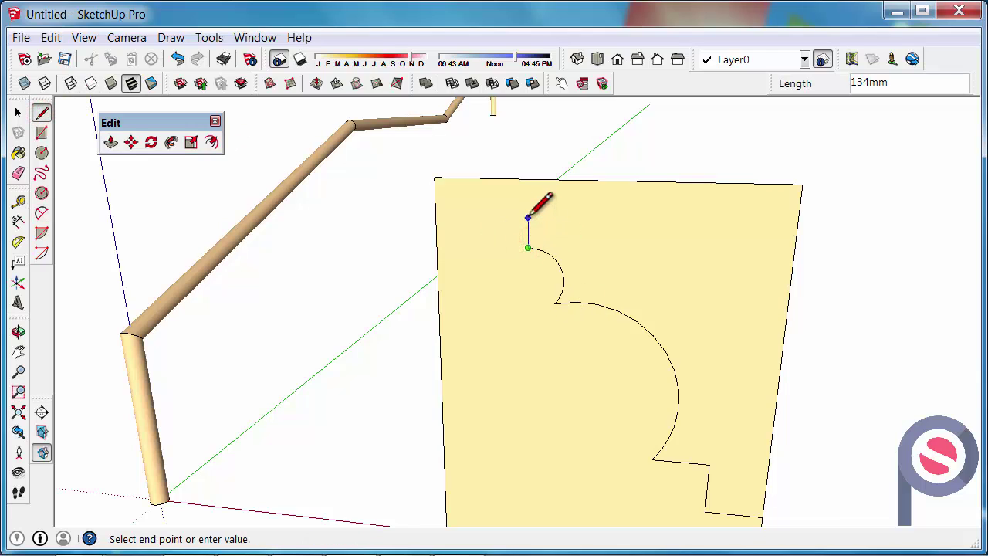
{"action": "left_click", "coordinate": [528, 218]}
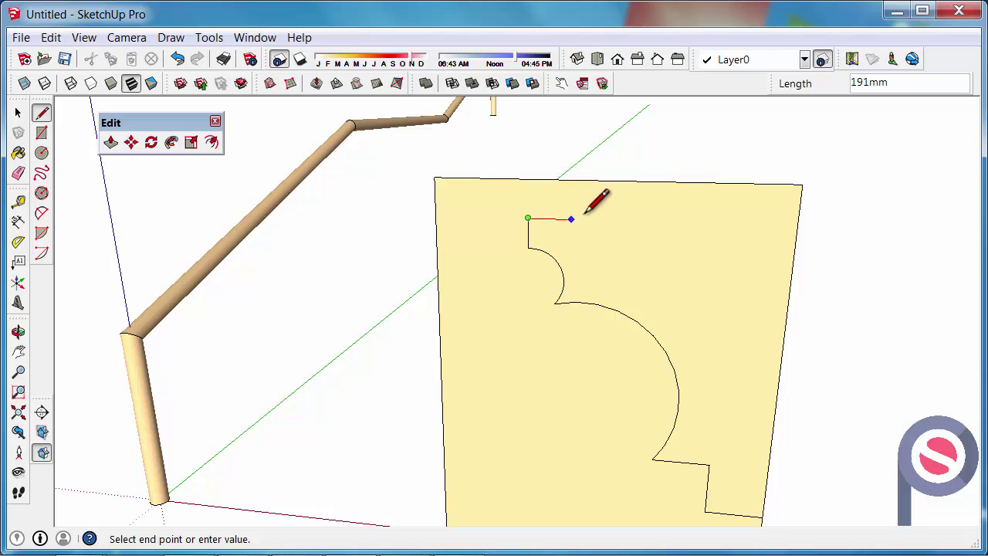
{"action": "left_click", "coordinate": [568, 218]}
- End the profile line on the top edge and erase the face's outer edges
{"action": "left_click", "coordinate": [568, 181]}
{"action": "scroll", "coordinate": [570, 180], "scroll_direction": "down", "scroll_amount": 2}
{"action": "scroll", "coordinate": [570, 180], "scroll_direction": "down", "scroll_amount": 2}
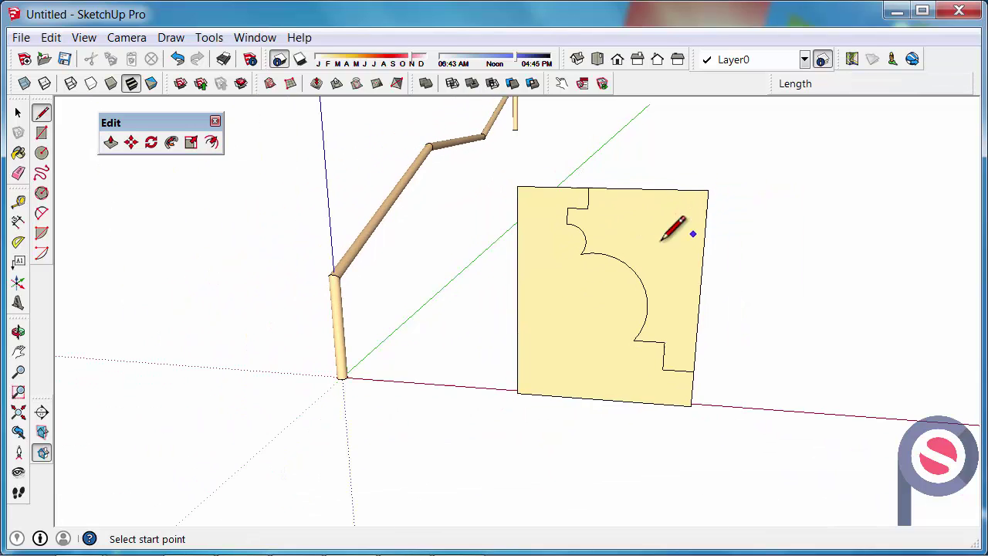
{"action": "middle_click_drag", "start_coordinate": [606, 289], "coordinate": [561, 357]}
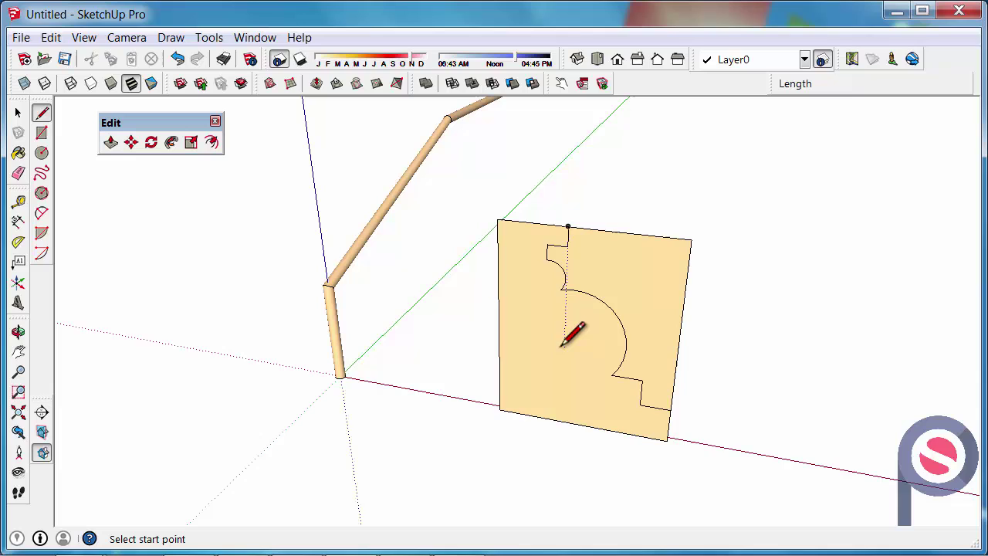
{"action": "middle_click_drag", "start_coordinate": [609, 324], "coordinate": [596, 364]}
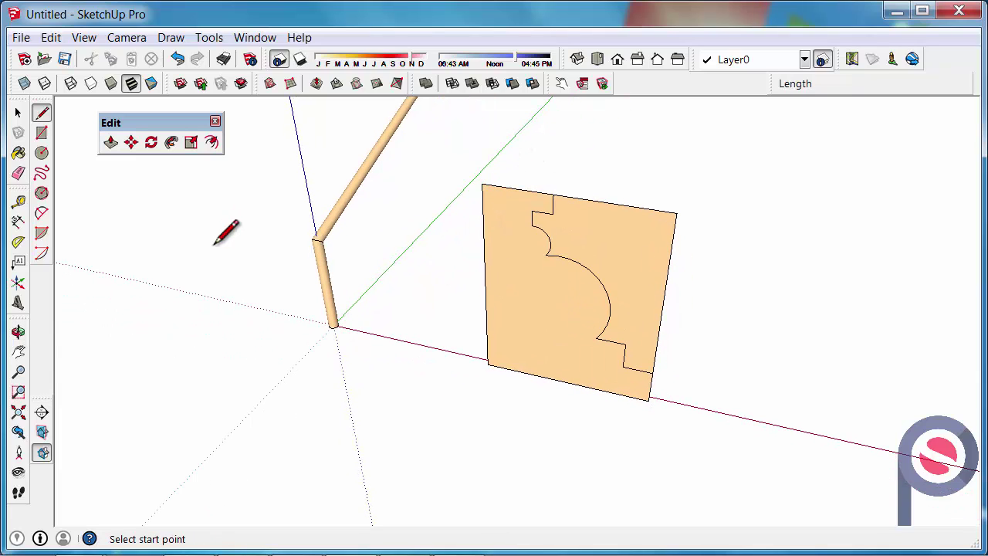
{"action": "left_click", "coordinate": [18, 174]}
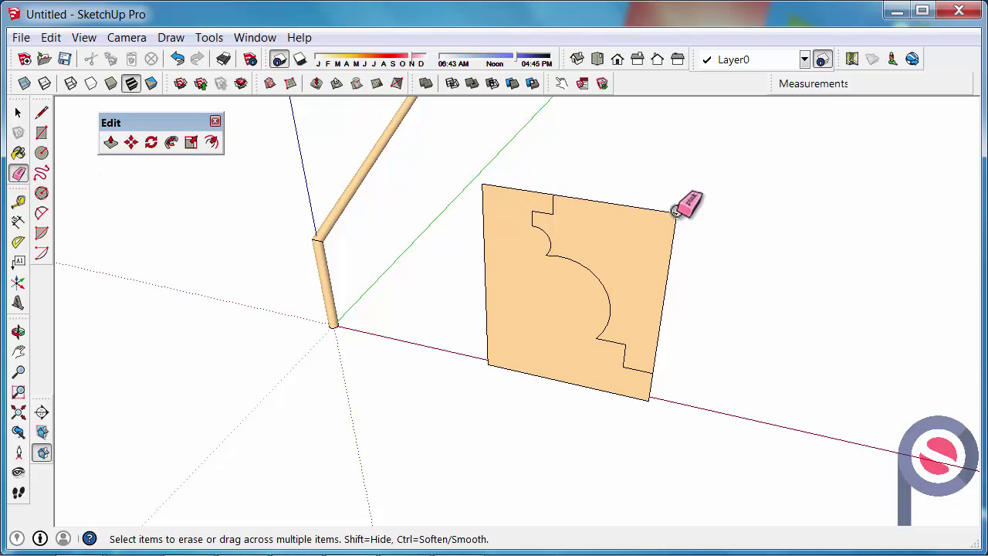
{"action": "left_click_drag", "start_coordinate": [675, 210], "coordinate": [679, 205]}
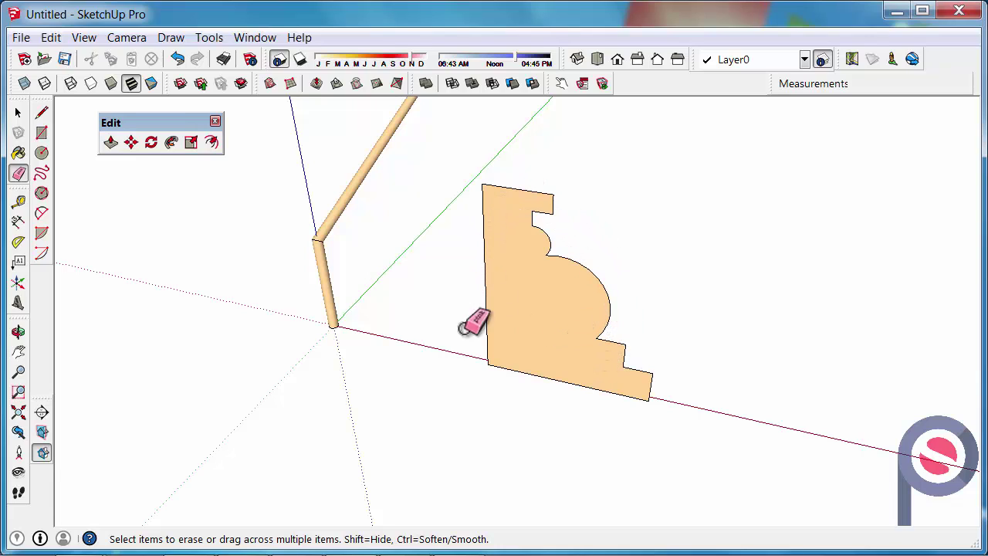
- Draw a ground circle centred at the profile's inner bottom corner, reaching its outer corner
{"action": "left_click", "coordinate": [42, 152]}
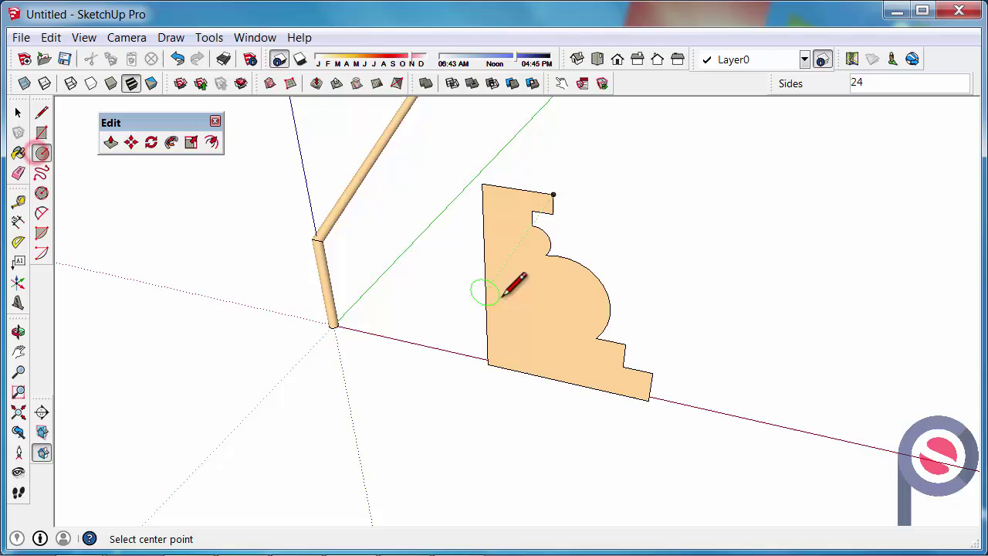
{"action": "middle_click_drag", "start_coordinate": [494, 289], "coordinate": [527, 300]}
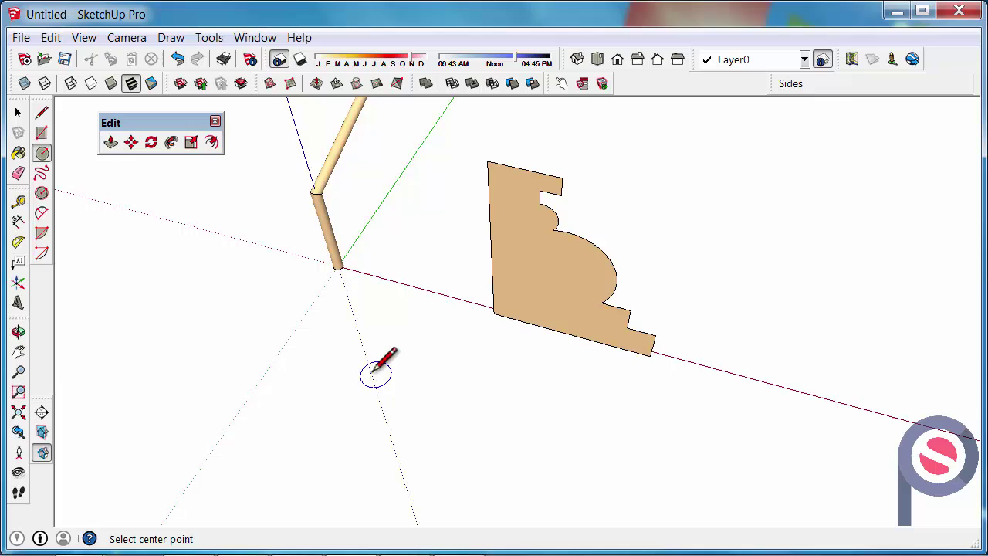
{"action": "left_click", "coordinate": [493, 312]}
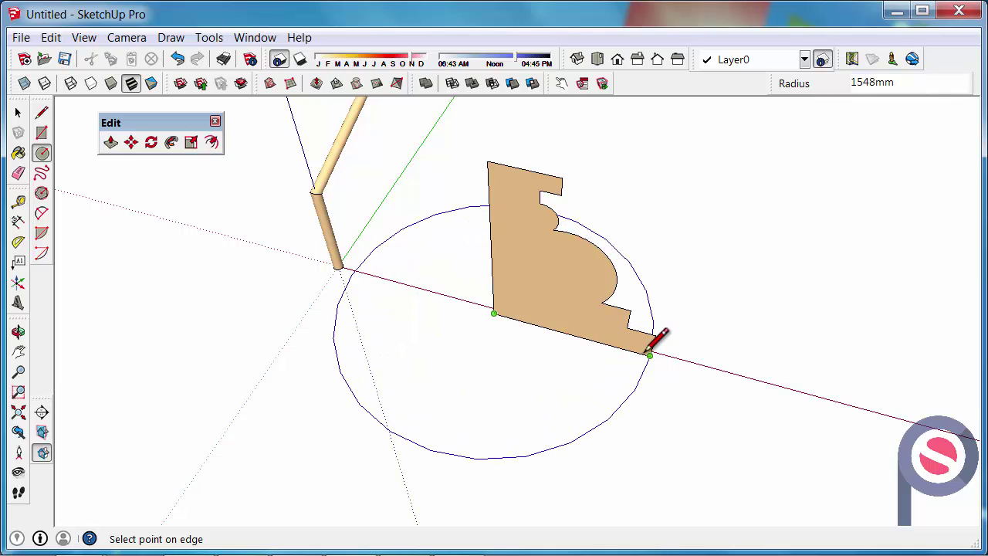
{"action": "left_click", "coordinate": [650, 354]}
{"action": "middle_click_drag", "start_coordinate": [467, 346], "coordinate": [440, 344]}
{"action": "left_click", "coordinate": [19, 114]}
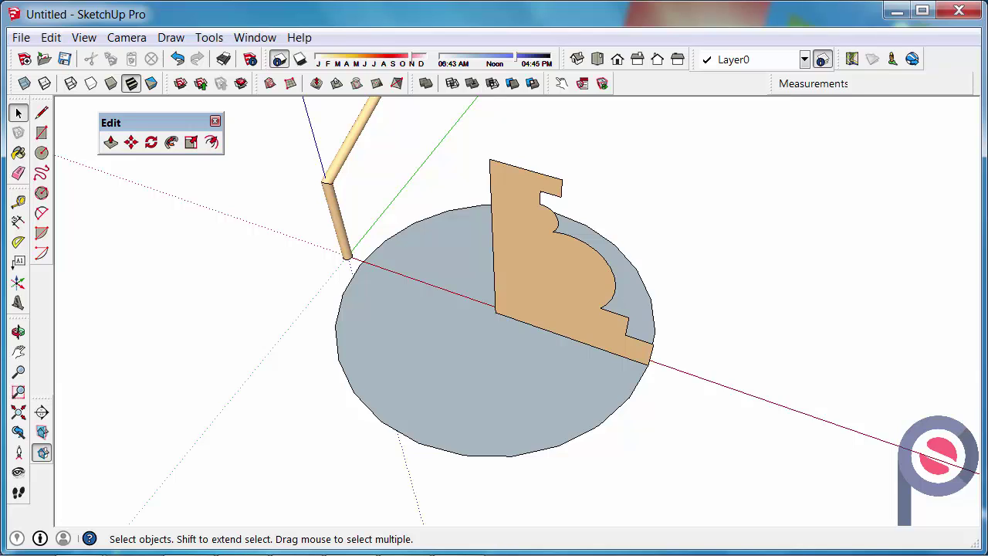
{"action": "left_click", "coordinate": [642, 288]}
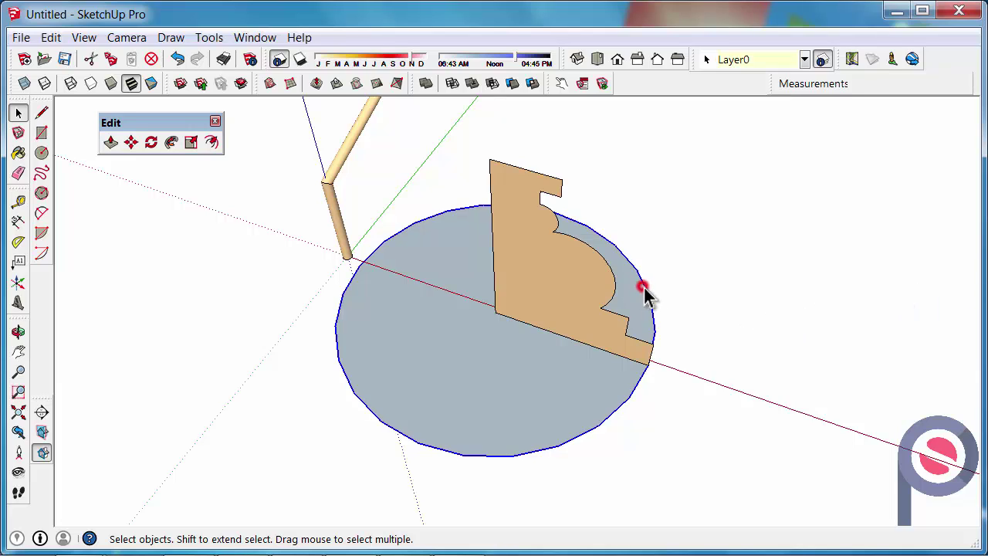
{"action": "left_click", "coordinate": [685, 429]}
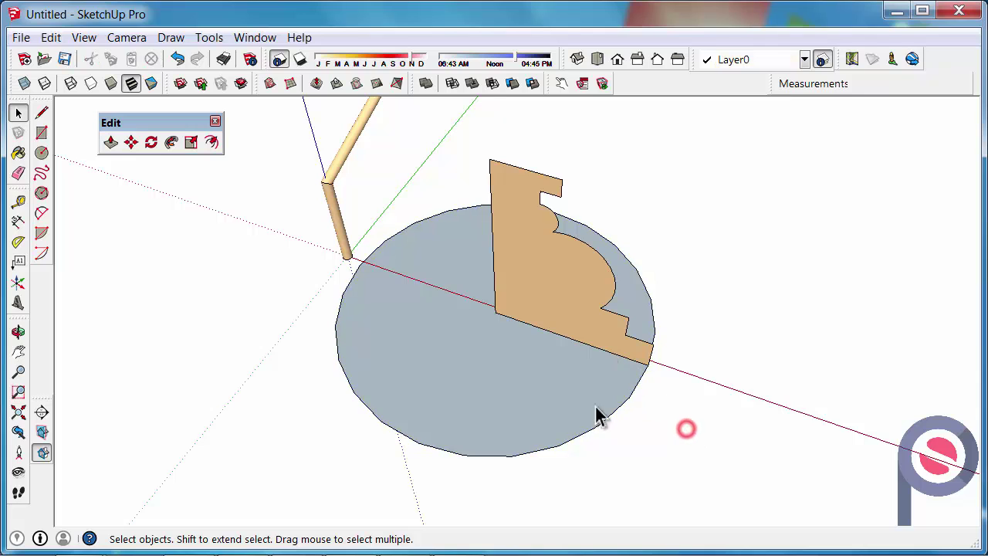
{"action": "middle_click_drag", "start_coordinate": [585, 398], "coordinate": [623, 381], "text": "shift"}
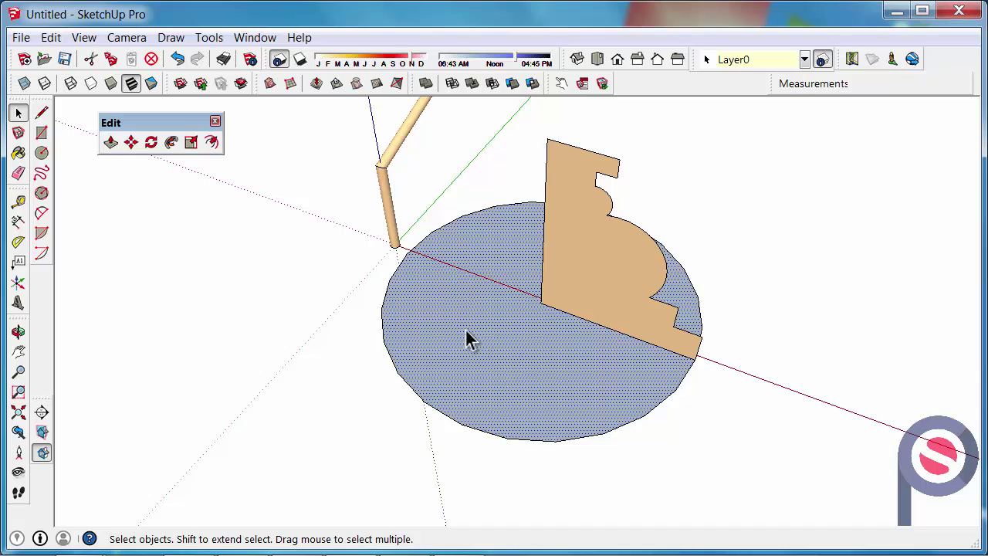
{"action": "left_click", "coordinate": [172, 145]}
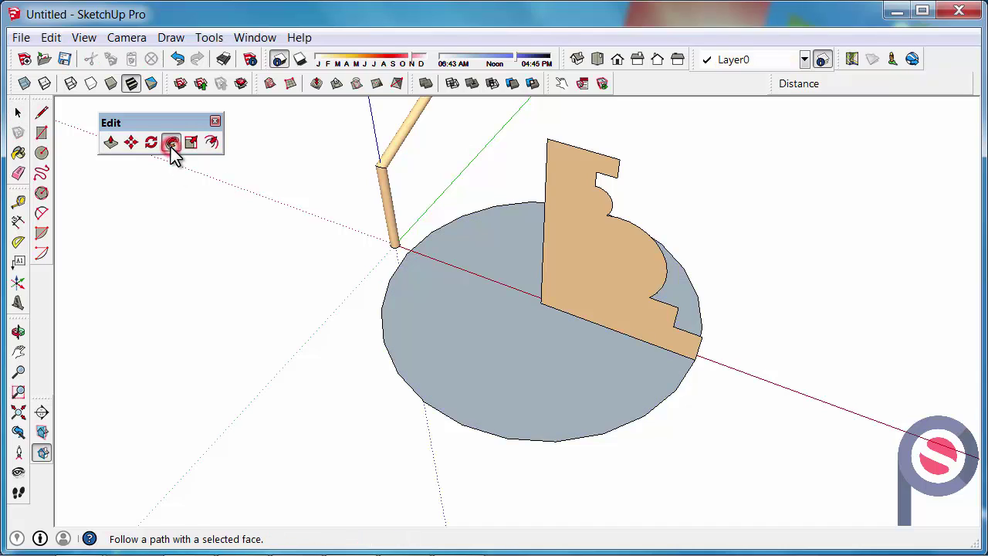
{"action": "left_click", "coordinate": [571, 231]}
{"action": "key", "text": "o"}
{"action": "left_click_drag", "start_coordinate": [541, 409], "coordinate": [532, 331]}
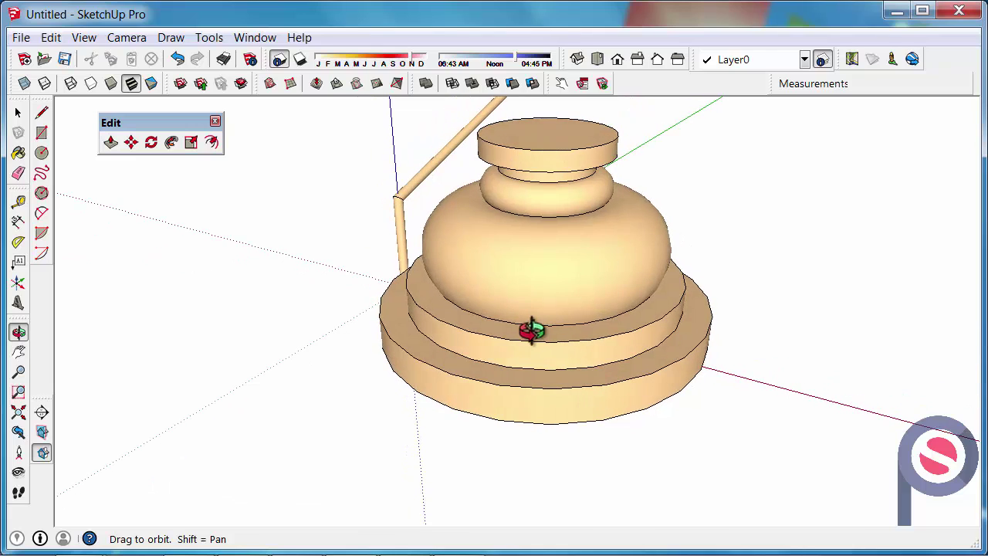
{"action": "key", "text": "p"}
{"action": "scroll", "coordinate": [390, 337], "scroll_direction": "up", "scroll_amount": 5}
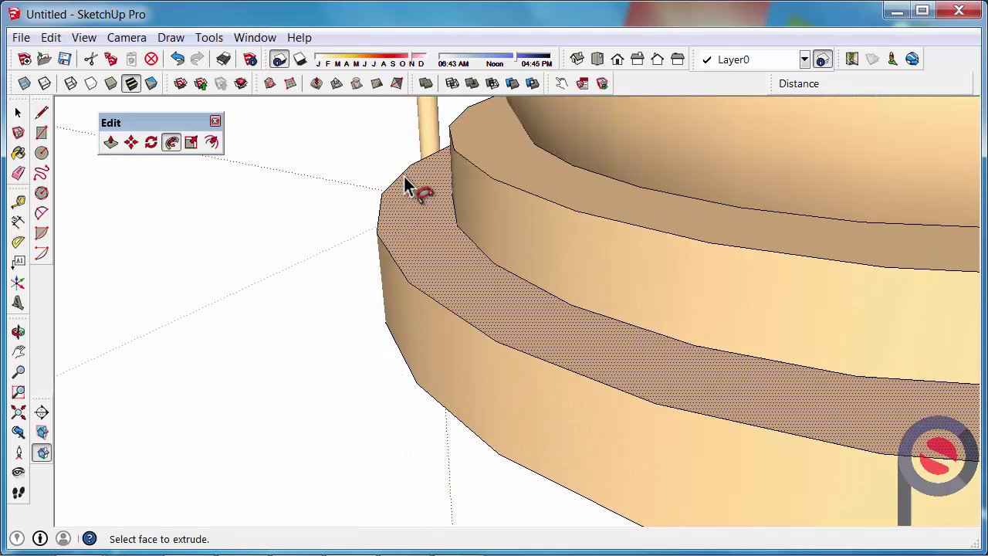
{"action": "scroll", "coordinate": [386, 293], "scroll_direction": "down", "scroll_amount": 5}
{"action": "middle_click_drag", "start_coordinate": [409, 312], "coordinate": [436, 402]}
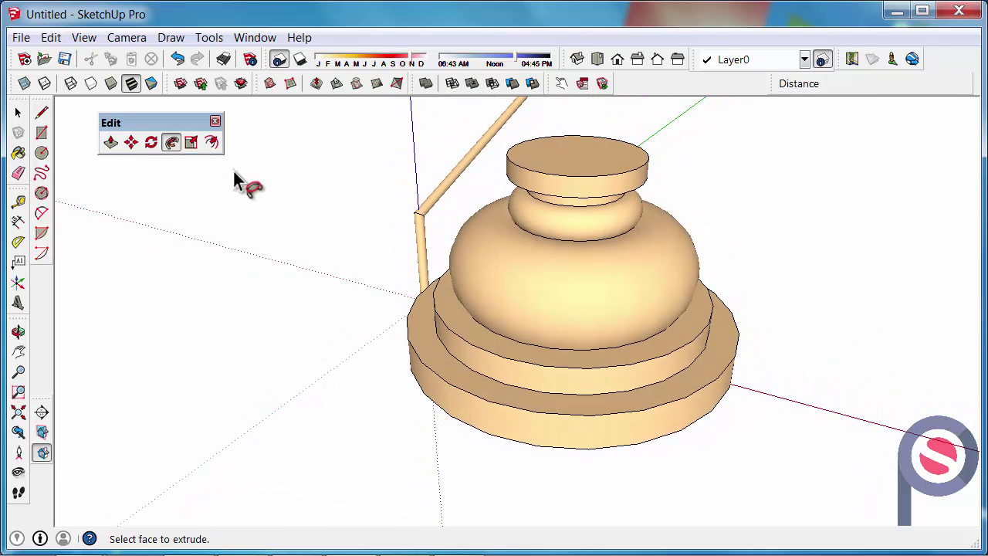
- Undo the Follow Me sweep and set the circle's Entity Info segments from 24 to 48
{"action": "left_click", "coordinate": [178, 62]}
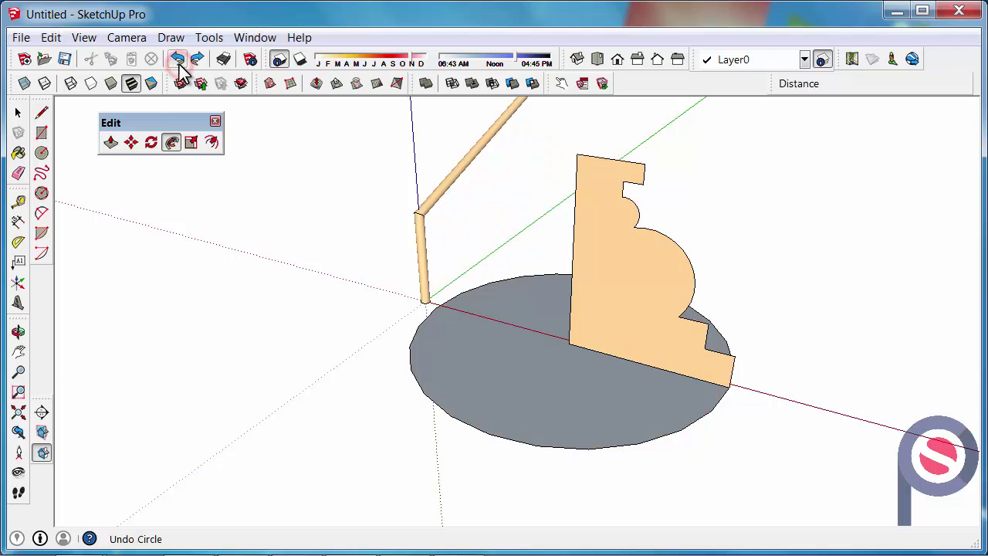
{"action": "left_click", "coordinate": [18, 112]}
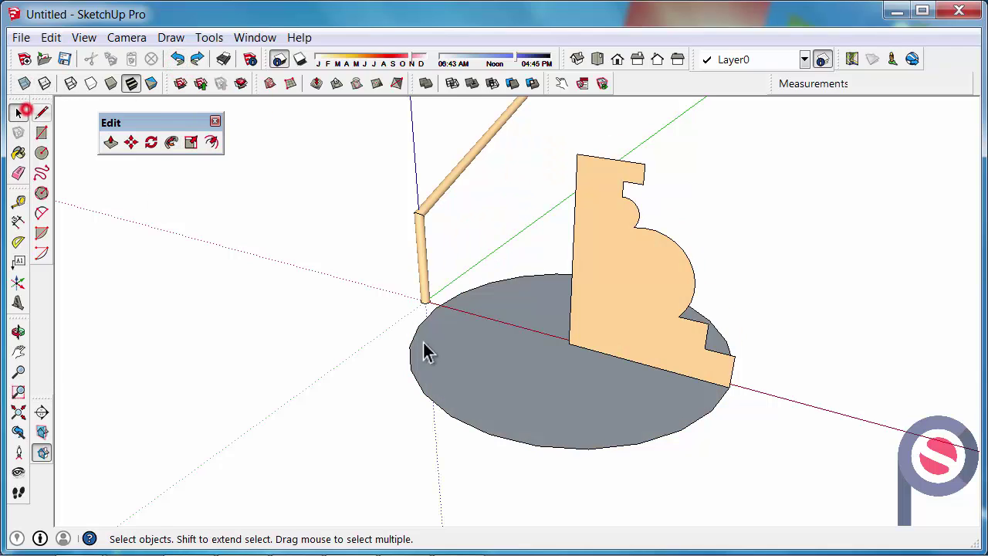
{"action": "right_click", "coordinate": [429, 320]}
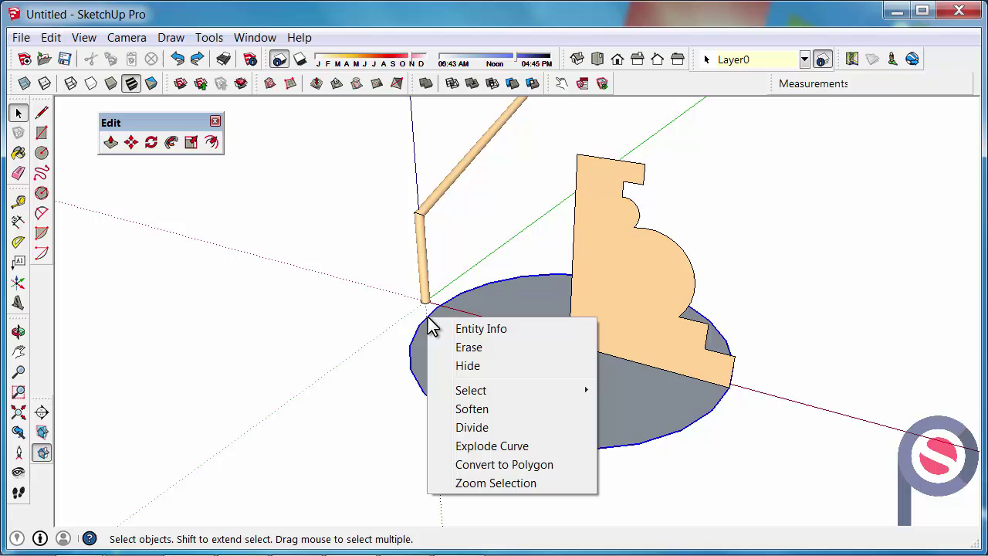
{"action": "left_click", "coordinate": [473, 331]}
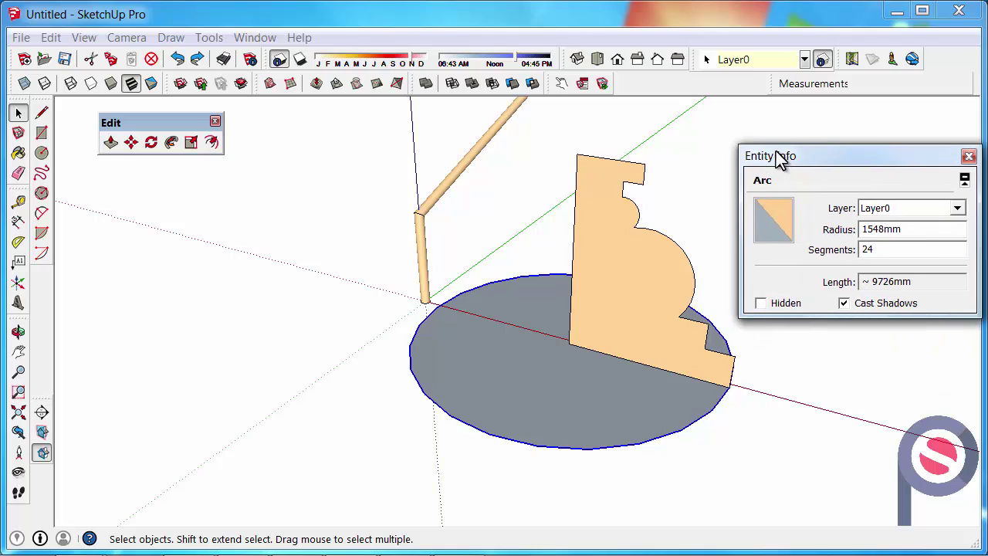
{"action": "left_click_drag", "start_coordinate": [778, 158], "coordinate": [775, 135]}
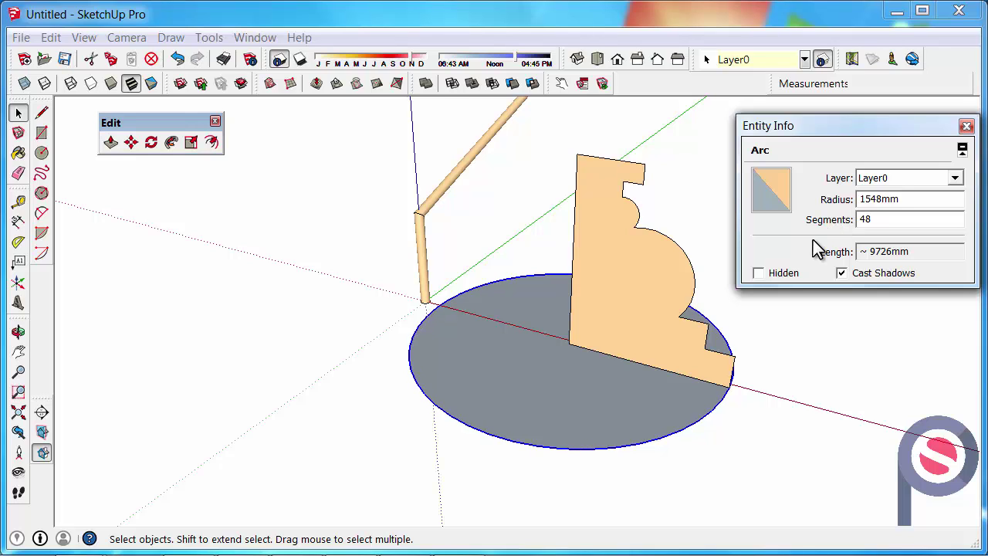
{"action": "left_click", "coordinate": [825, 353]}
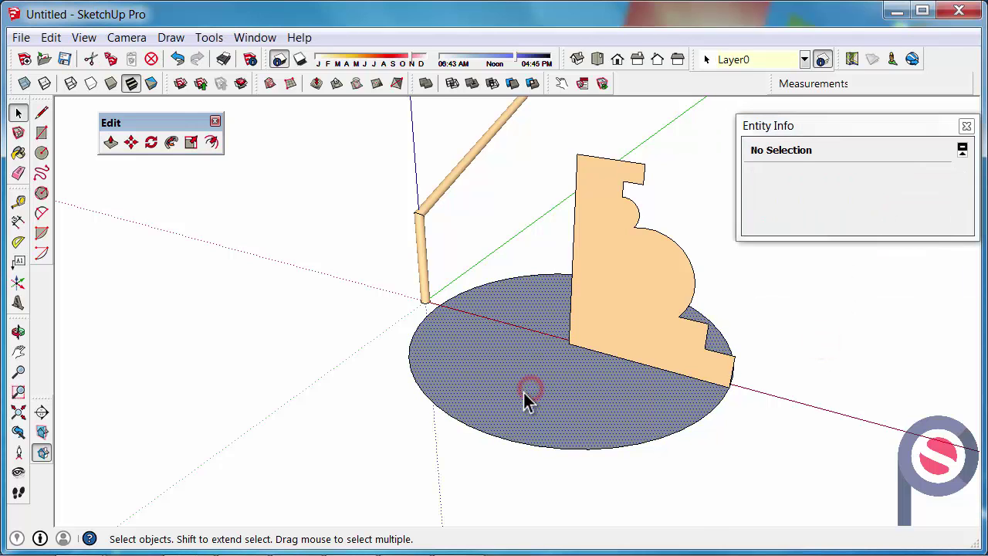
- Lathe the upright moulding profile around the ground circle into a turned base, inspect it, then undo
{"action": "left_click", "coordinate": [172, 143]}
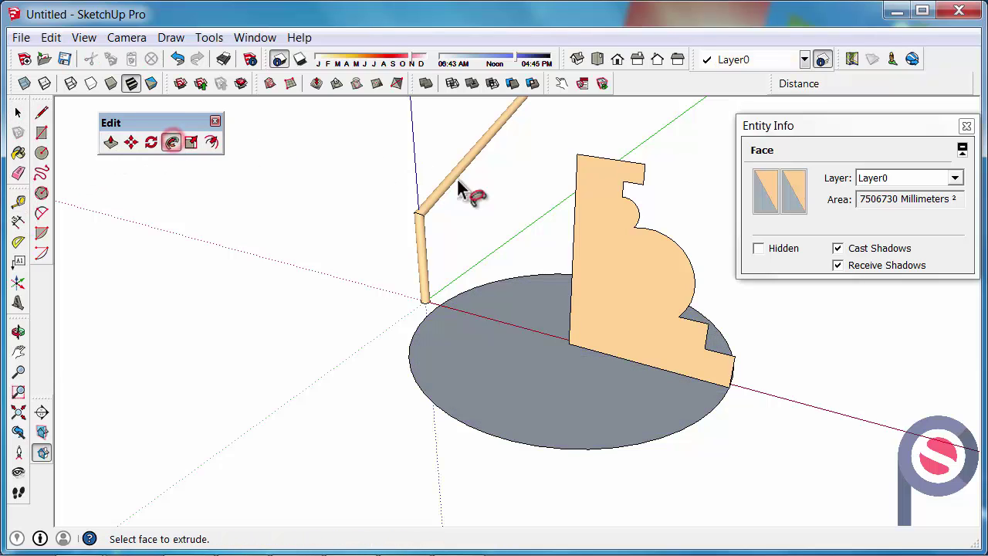
{"action": "left_click", "coordinate": [595, 224]}
{"action": "scroll", "coordinate": [459, 331], "scroll_direction": "up", "scroll_amount": 5}
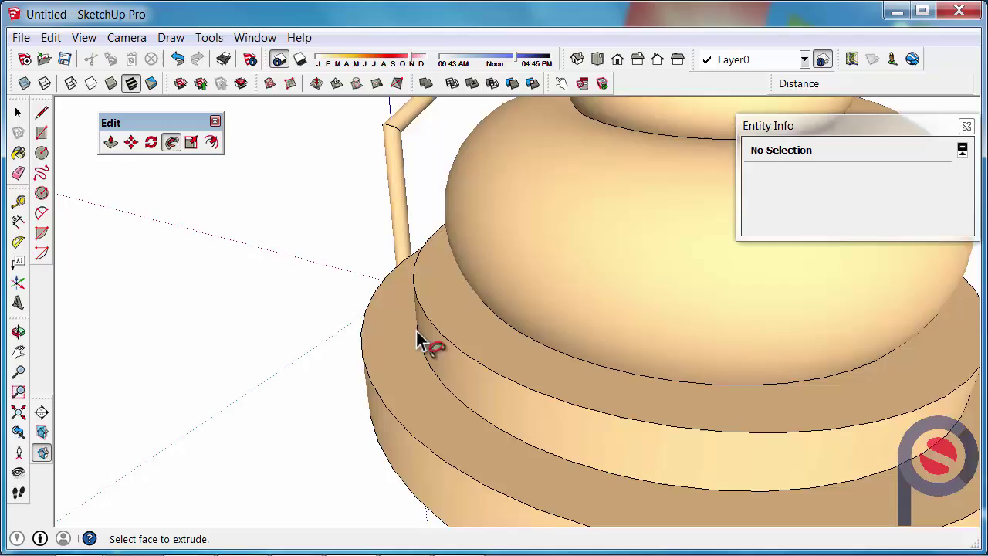
{"action": "scroll", "coordinate": [397, 393], "scroll_direction": "down", "scroll_amount": 5}
{"action": "mouse_move", "coordinate": [397, 393]}
{"action": "middle_mouse_down"}
{"action": "mouse_move", "coordinate": [463, 348]}
{"action": "mouse_move", "coordinate": [771, 232]}
{"action": "mouse_move", "coordinate": [342, 370]}
{"action": "mouse_move", "coordinate": [409, 397]}
{"action": "middle_mouse_up"}
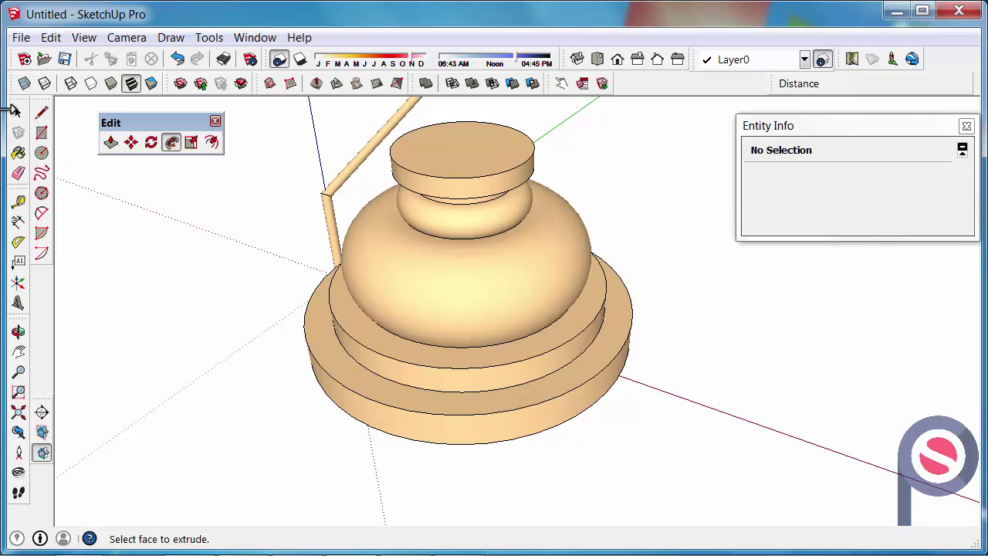
{"action": "left_click", "coordinate": [16, 116]}
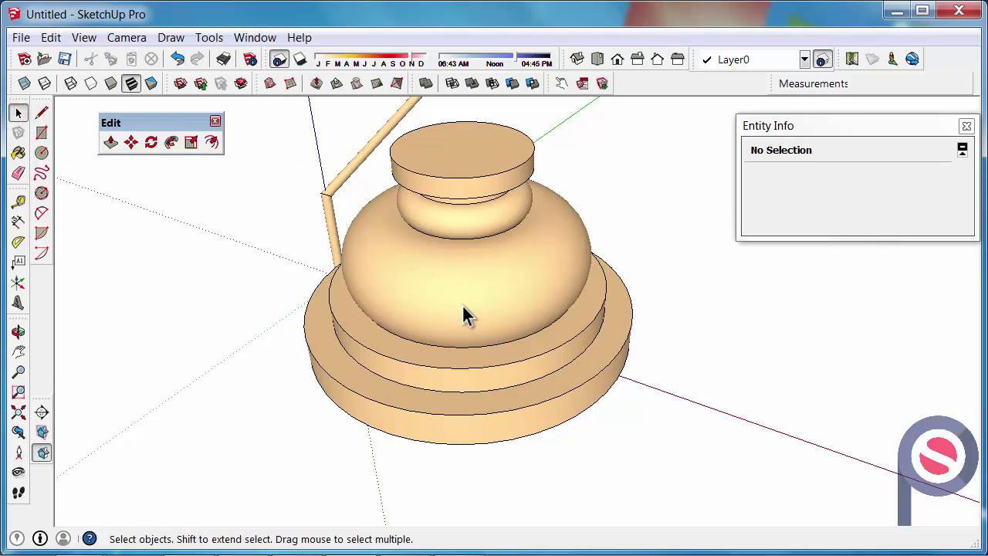
{"action": "left_click", "coordinate": [185, 62]}
- Undo back to the full profile board, then erase its left part to leave the concave coving profile
{"action": "left_click", "coordinate": [185, 62]}
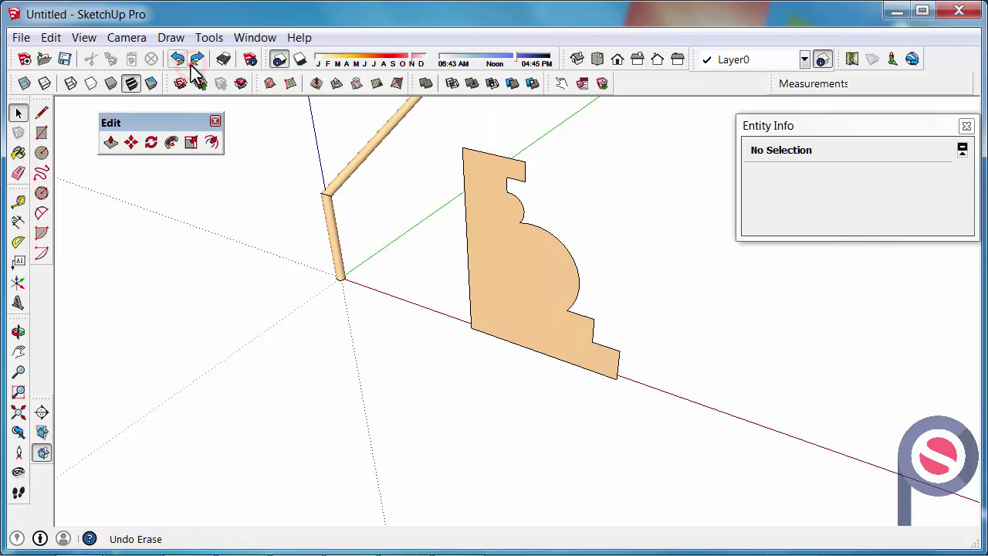
{"action": "left_click", "coordinate": [190, 63]}
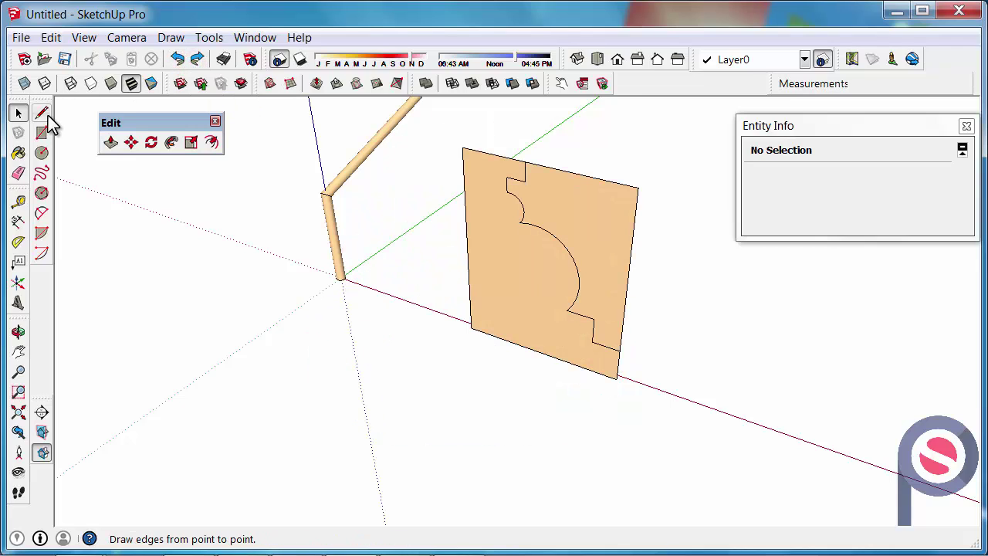
{"action": "left_click", "coordinate": [19, 173]}
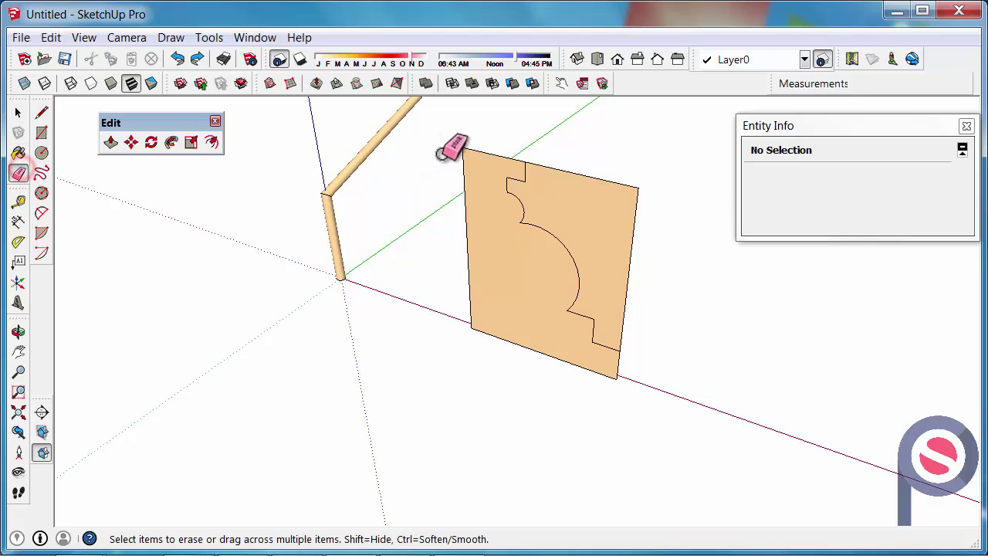
{"action": "mouse_move", "coordinate": [453, 150]}
{"action": "left_mouse_down"}
{"action": "mouse_move", "coordinate": [470, 306]}
{"action": "mouse_move", "coordinate": [495, 355]}
{"action": "mouse_move", "coordinate": [595, 371]}
{"action": "left_mouse_up"}
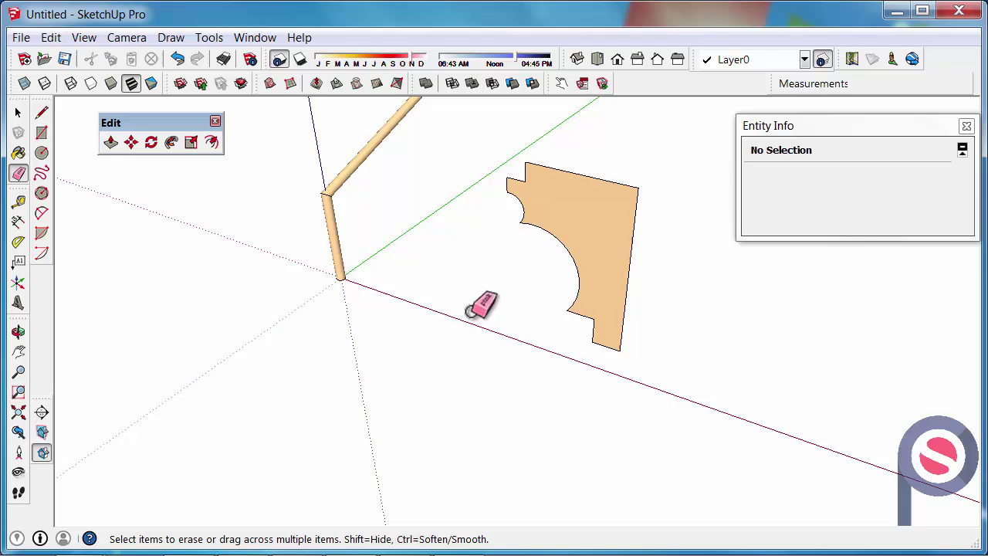
{"action": "mouse_move", "coordinate": [479, 304]}
{"action": "middle_mouse_down"}
{"action": "mouse_move", "coordinate": [908, 311]}
{"action": "mouse_move", "coordinate": [563, 286]}
{"action": "mouse_move", "coordinate": [334, 328]}
{"action": "mouse_move", "coordinate": [335, 258]}
{"action": "mouse_move", "coordinate": [480, 213]}
{"action": "middle_mouse_up"}
- Draw three connected path edges from the coving profile's corner and window-select them
{"action": "key", "text": "e"}
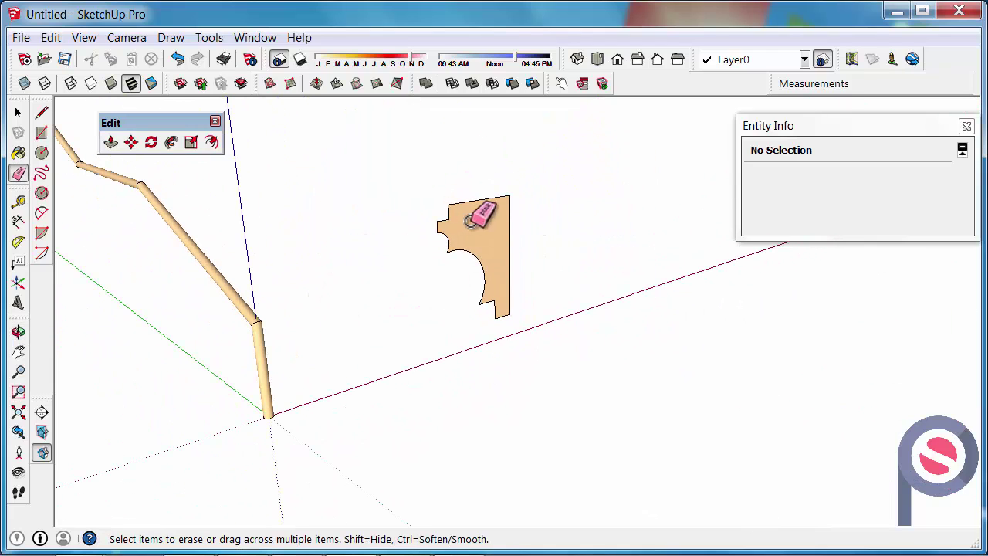
{"action": "left_click", "coordinate": [41, 113]}
{"action": "left_click", "coordinate": [510, 194]}
{"action": "mouse_move", "coordinate": [379, 315]}
{"action": "middle_mouse_down"}
{"action": "mouse_move", "coordinate": [209, 250]}
{"action": "mouse_move", "coordinate": [610, 357]}
{"action": "mouse_move", "coordinate": [375, 304]}
{"action": "mouse_move", "coordinate": [485, 241]}
{"action": "middle_mouse_up"}
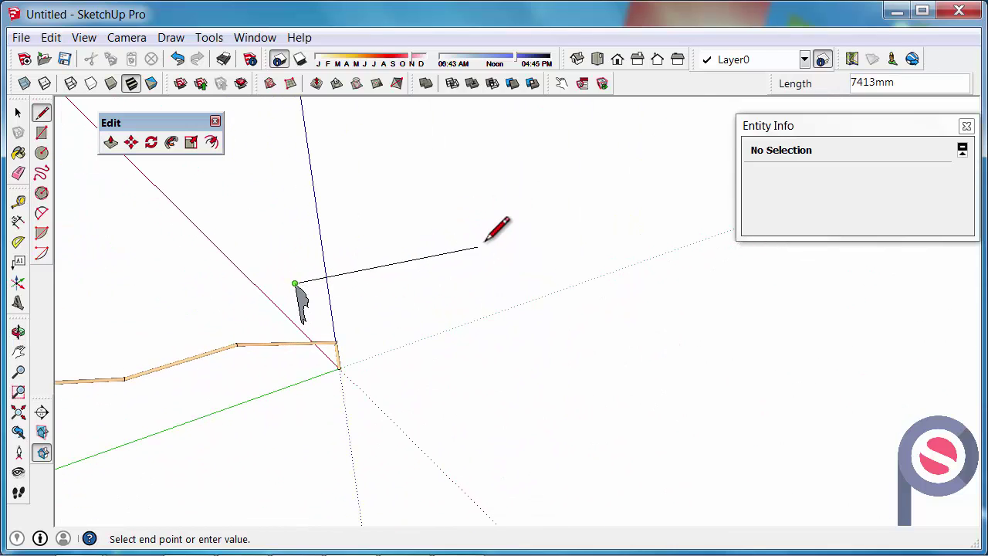
{"action": "left_click", "coordinate": [572, 207]}
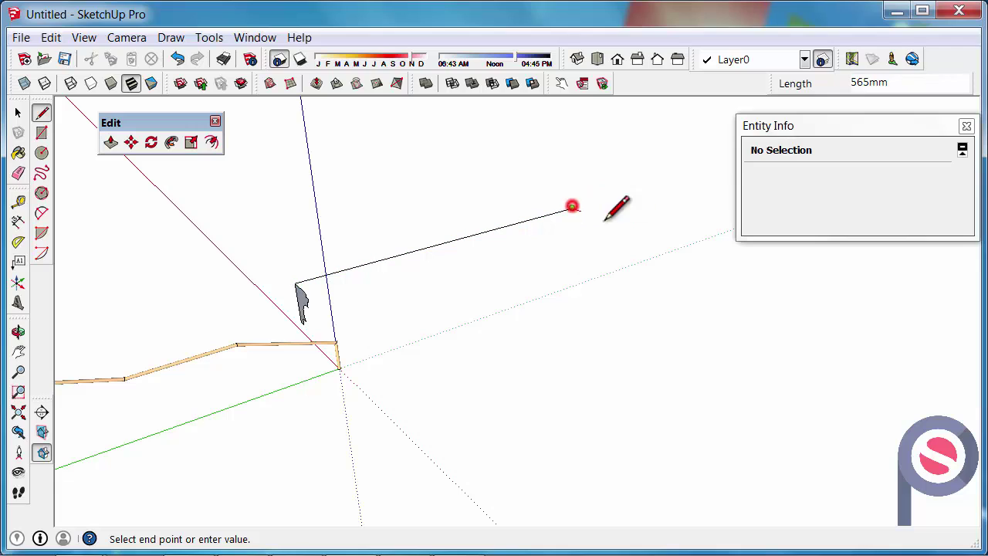
{"action": "left_click", "coordinate": [863, 318]}
{"action": "left_click", "coordinate": [666, 432]}
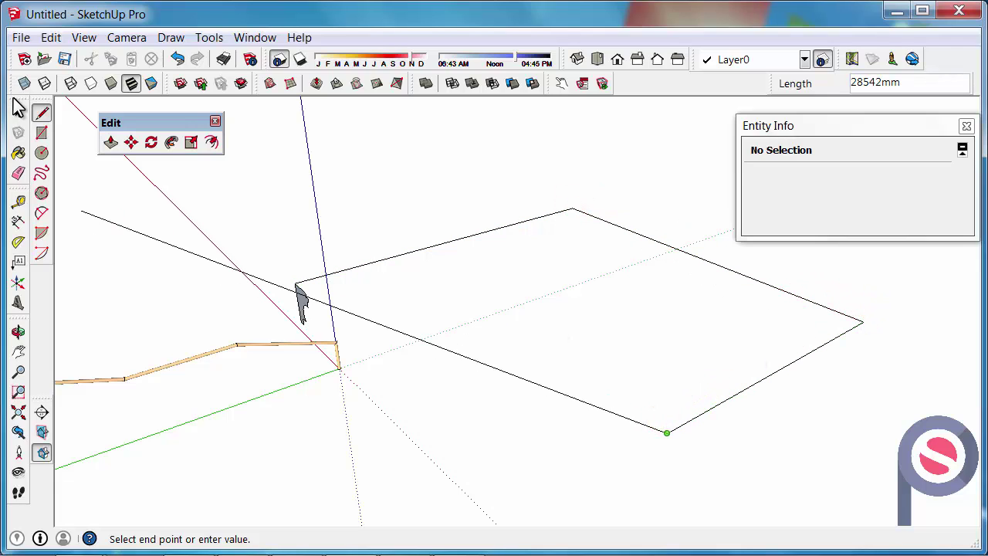
{"action": "left_click", "coordinate": [19, 109]}
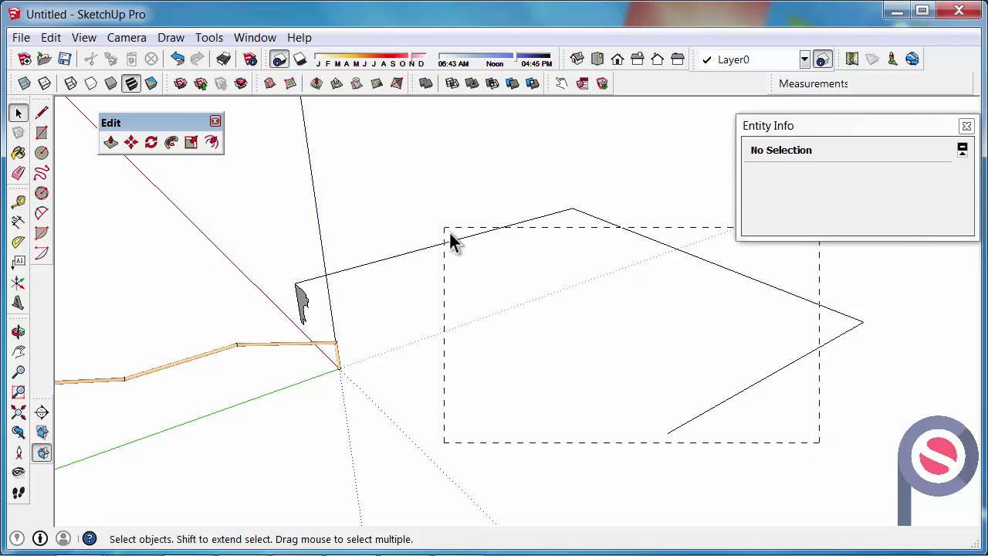
{"action": "left_click_drag", "start_coordinate": [450, 235], "coordinate": [447, 260]}
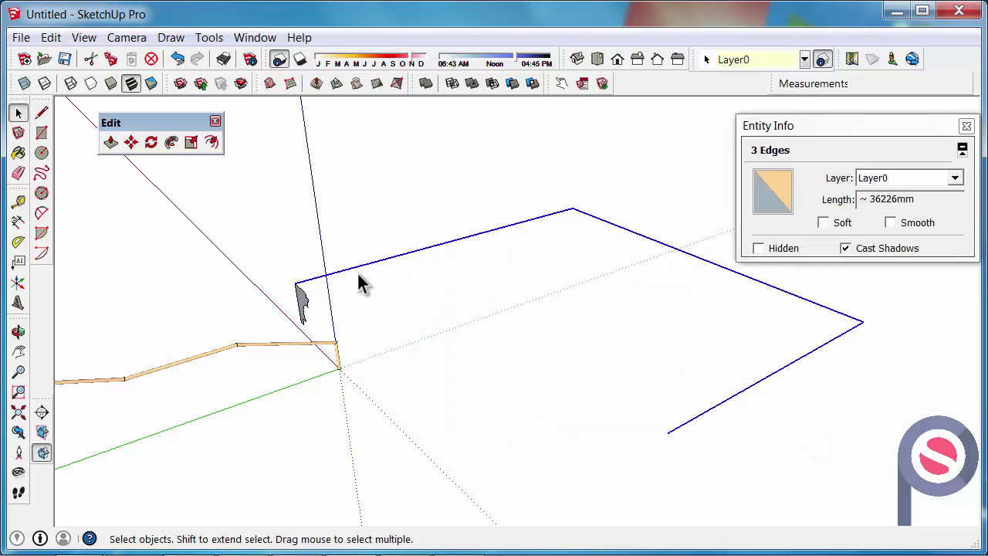
{"action": "scroll", "coordinate": [312, 307], "scroll_direction": "up", "scroll_amount": 8}
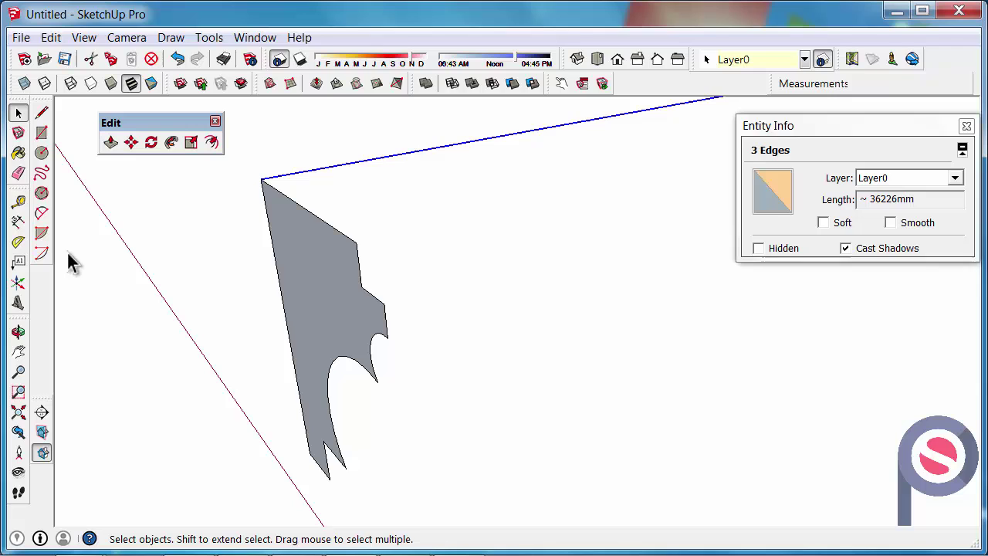
- Sweep the coving profile along the three-edge path into a U-shaped cornice moulding and inspect it
{"action": "left_click", "coordinate": [173, 143]}
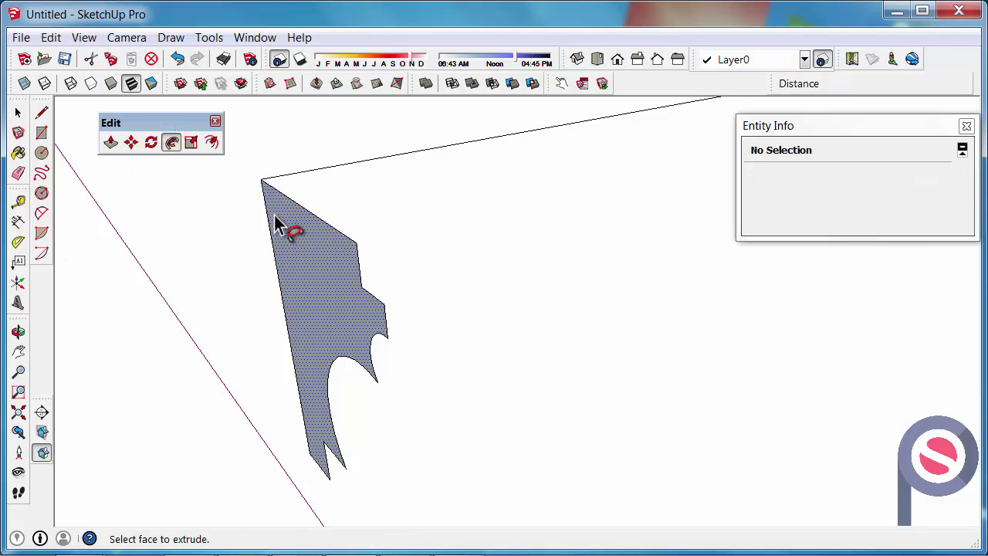
{"action": "left_click", "coordinate": [291, 233]}
{"action": "scroll", "coordinate": [291, 233], "scroll_direction": "down", "scroll_amount": 6}
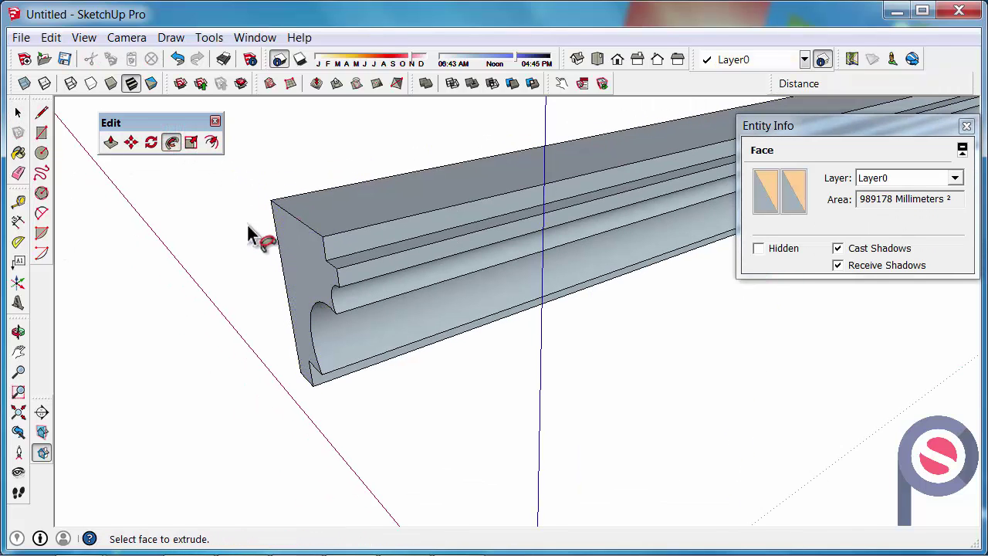
{"action": "left_click", "coordinate": [18, 111]}
{"action": "key", "text": "o"}
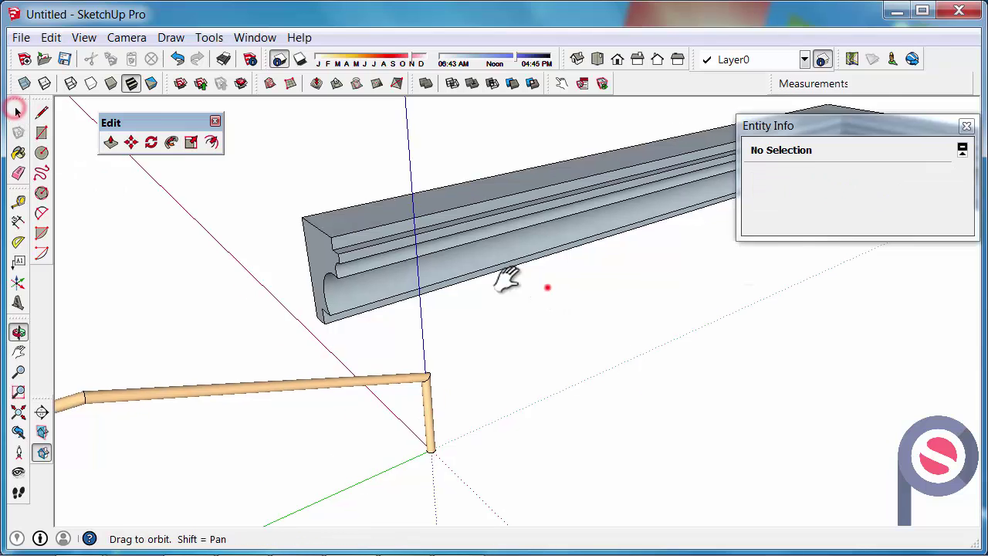
{"action": "left_click_drag", "start_coordinate": [507, 276], "coordinate": [166, 203]}
{"action": "middle_click_drag", "start_coordinate": [167, 202], "coordinate": [617, 192]}
{"action": "left_click_drag", "start_coordinate": [617, 192], "coordinate": [441, 236]}
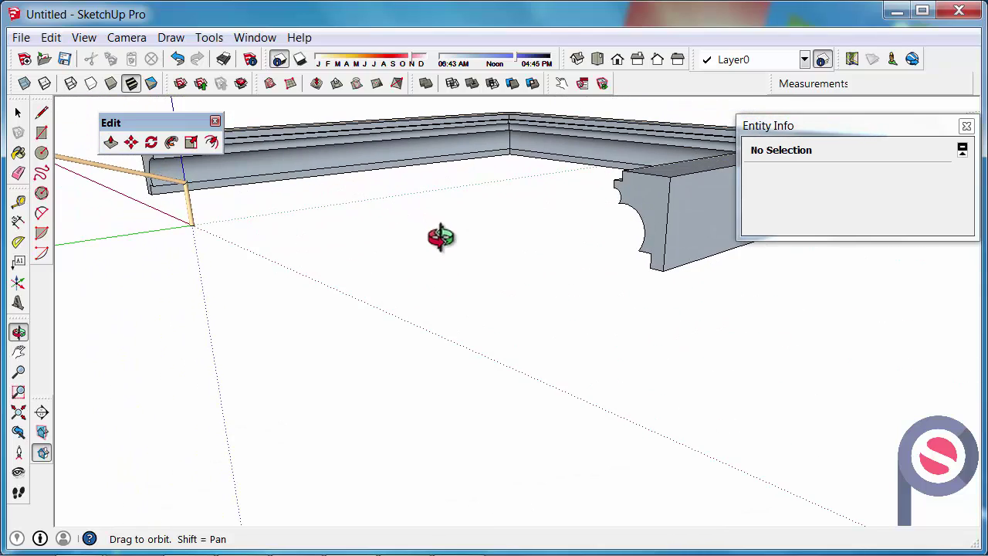
{"action": "left_click_drag", "start_coordinate": [337, 199], "coordinate": [121, 282]}
{"action": "key", "text": "space"}
{"action": "middle_click_drag", "start_coordinate": [121, 283], "coordinate": [392, 234]}
{"action": "scroll", "coordinate": [392, 234], "scroll_direction": "down", "scroll_amount": 3}
- Select and erase the whole cornice moulding, then undo to restore the handrail tube
{"action": "triple_click", "coordinate": [617, 270]}
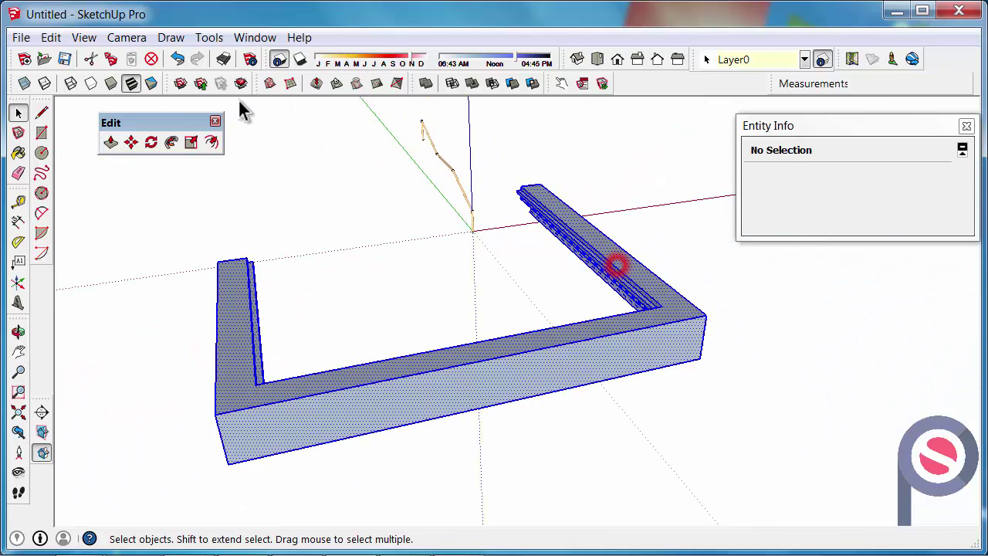
{"action": "left_click", "coordinate": [151, 58]}
{"action": "mouse_move", "coordinate": [533, 207]}
{"action": "middle_mouse_down"}
{"action": "mouse_move", "coordinate": [298, 227]}
{"action": "mouse_move", "coordinate": [461, 287]}
{"action": "mouse_move", "coordinate": [394, 164]}
{"action": "middle_mouse_up"}
{"action": "left_click_drag", "start_coordinate": [626, 303], "coordinate": [625, 301]}
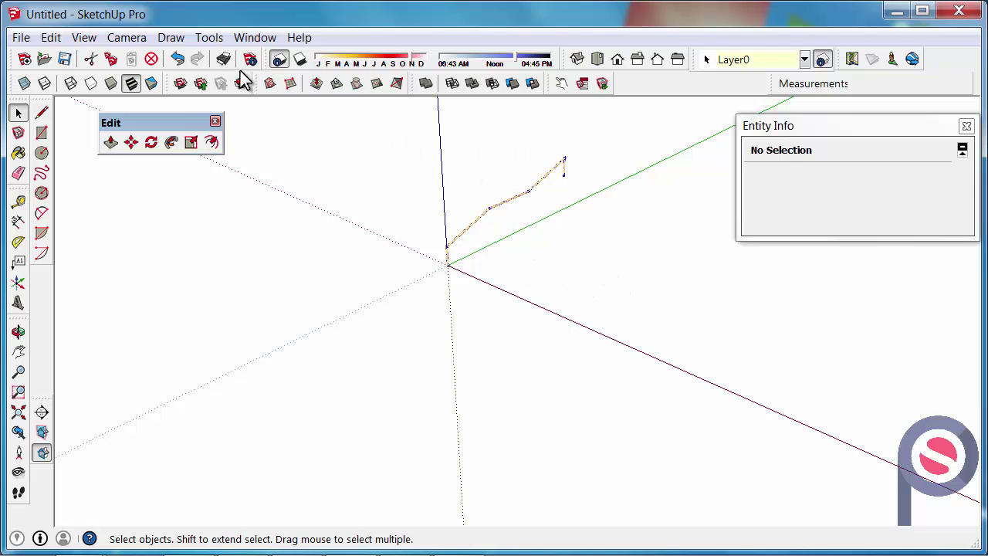
{"action": "left_click", "coordinate": [177, 59]}
{"action": "scroll", "coordinate": [567, 142], "scroll_direction": "up", "scroll_amount": 3}
{"action": "scroll", "coordinate": [511, 220], "scroll_direction": "up", "scroll_amount": 3}
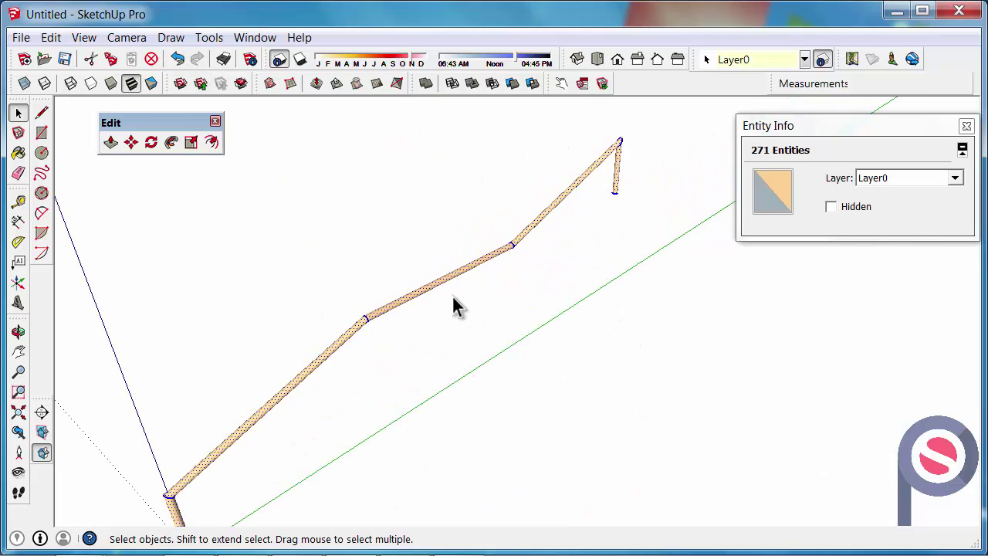